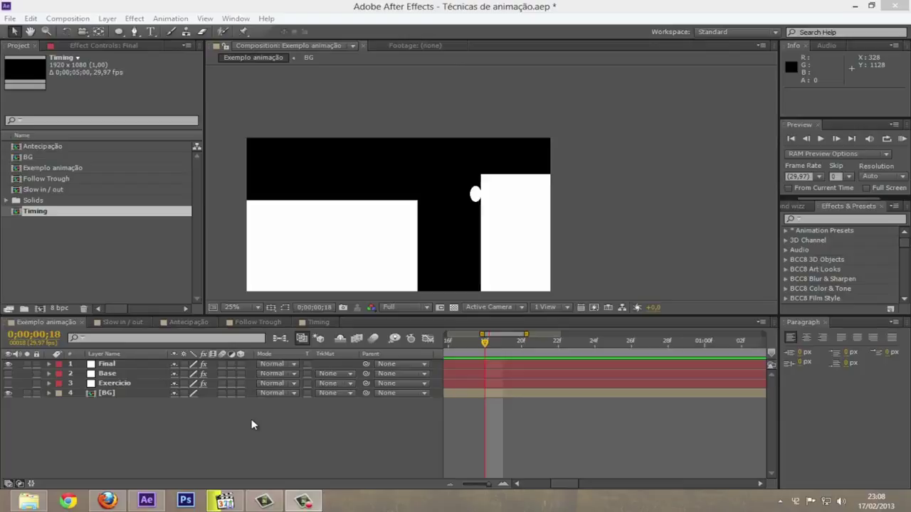
Look through the Slow in / out, Antecipação, Follow Trough and Timing compositions, and return to Exemplo animação.
click(124, 323)
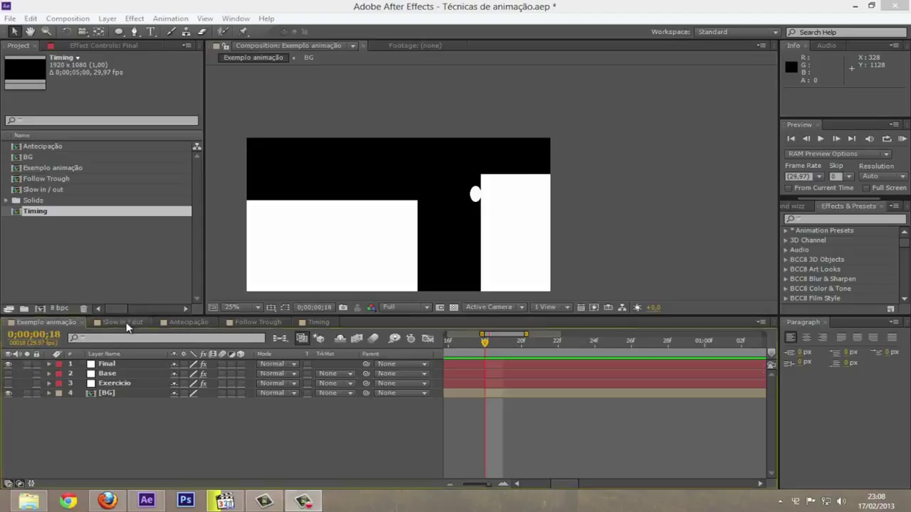
click(193, 324)
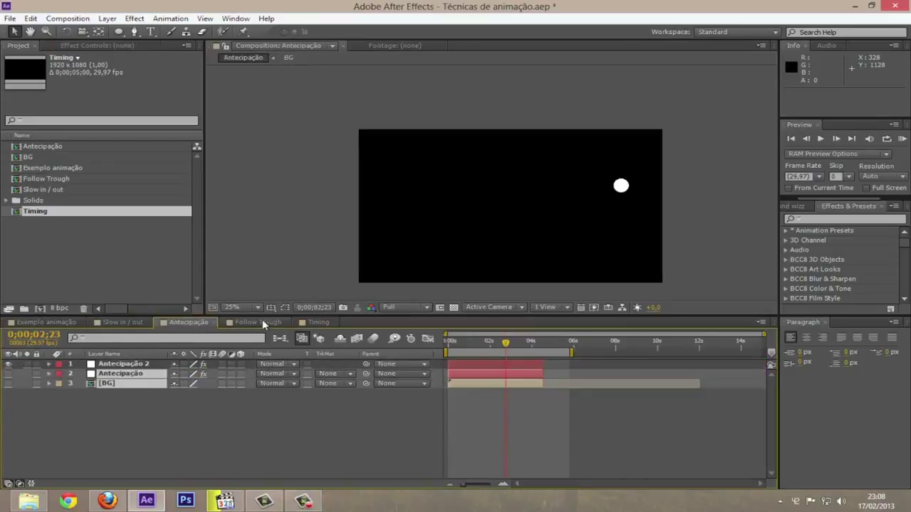
click(260, 323)
click(310, 323)
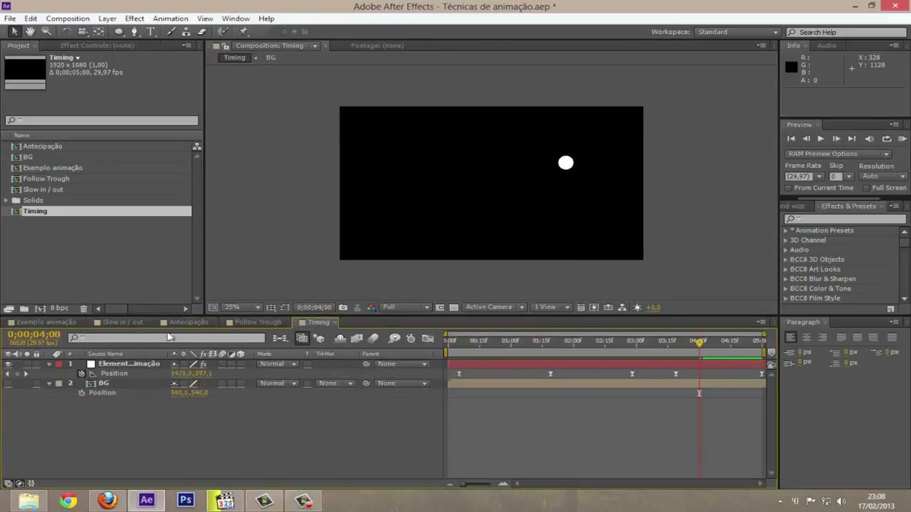
click(122, 322)
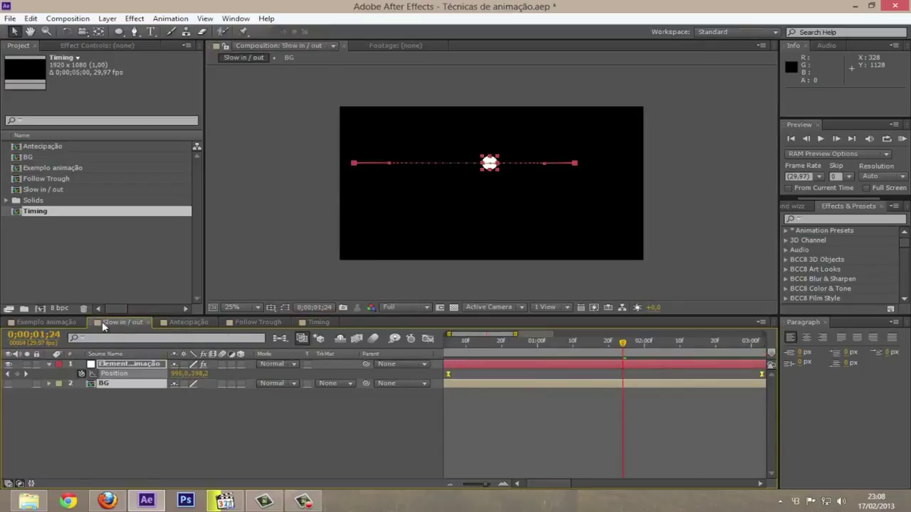
click(183, 325)
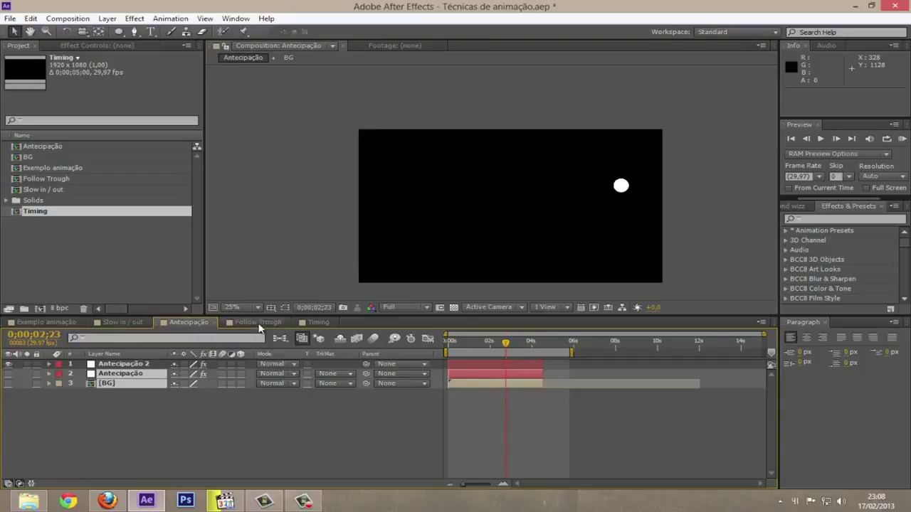
click(259, 324)
click(315, 320)
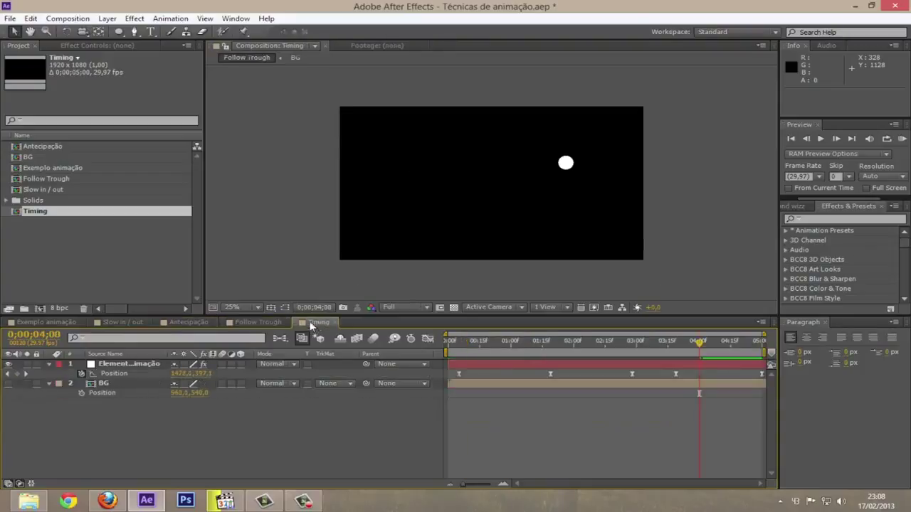
click(54, 321)
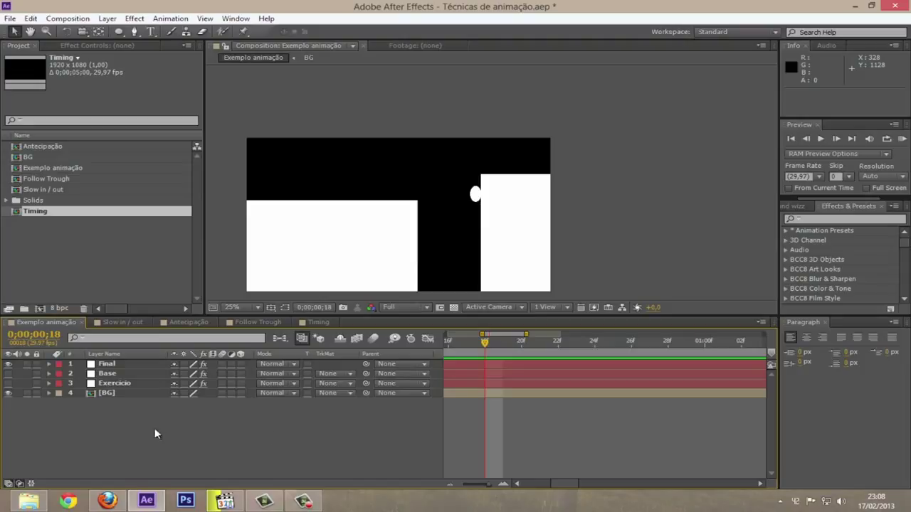
Switch to Firefox and examine the address and introduction of the blog article "Os 12 Princípios da Animação".
click(107, 501)
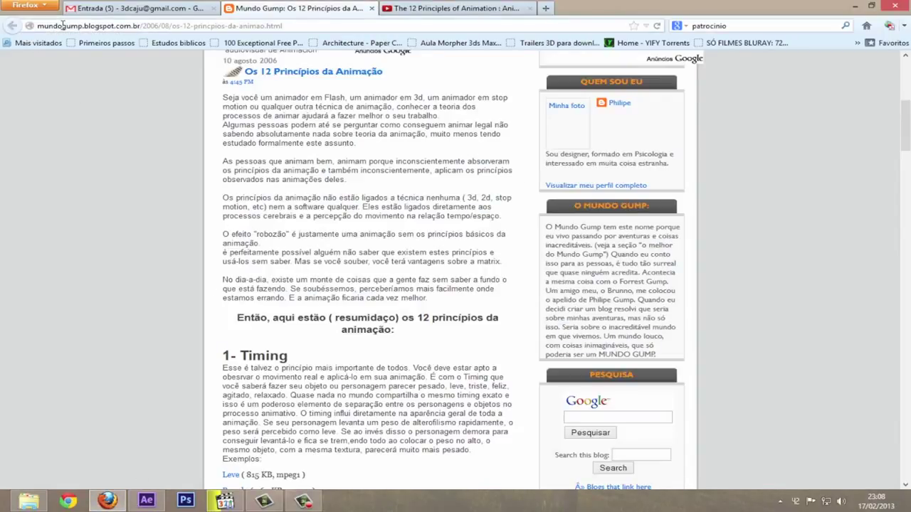
drag(136, 27, 38, 27)
click(254, 198)
scroll(252, 194, up, 3)
scroll(340, 269, down, 5)
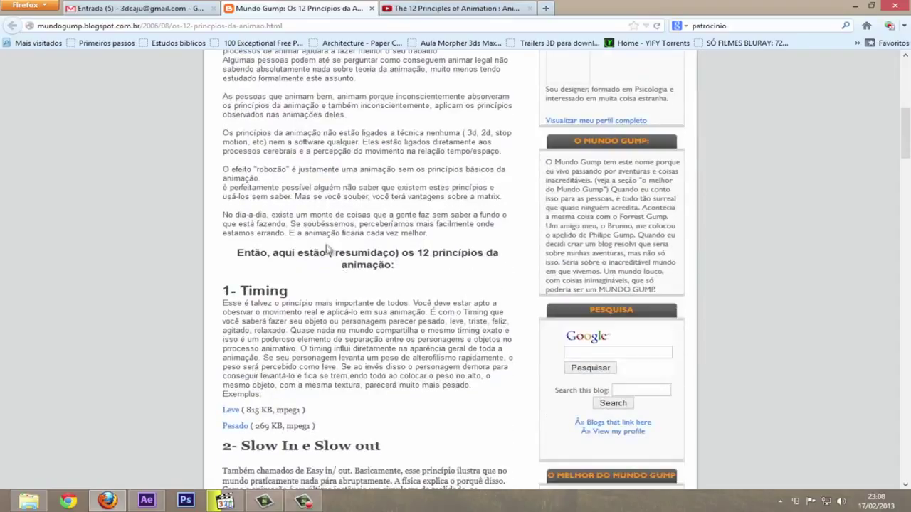
scroll(313, 217, up, 1)
scroll(313, 217, up, 4)
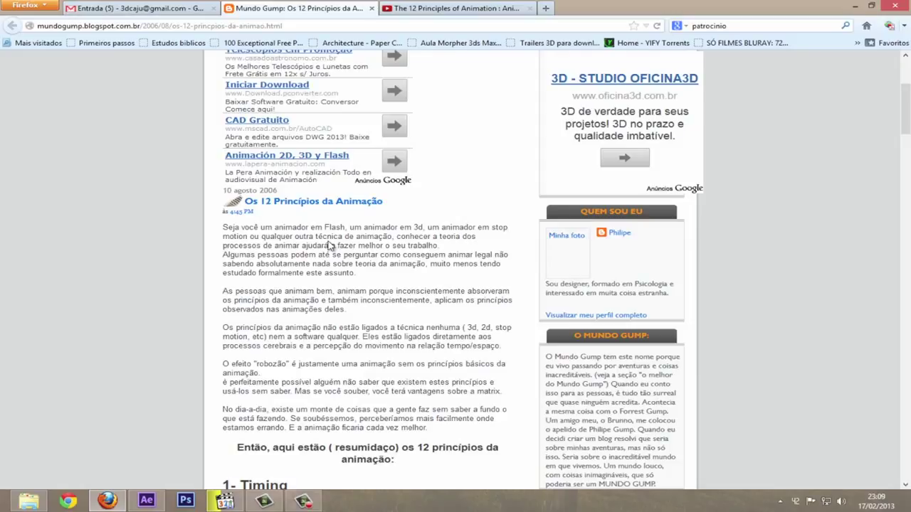
scroll(329, 246, down, 7)
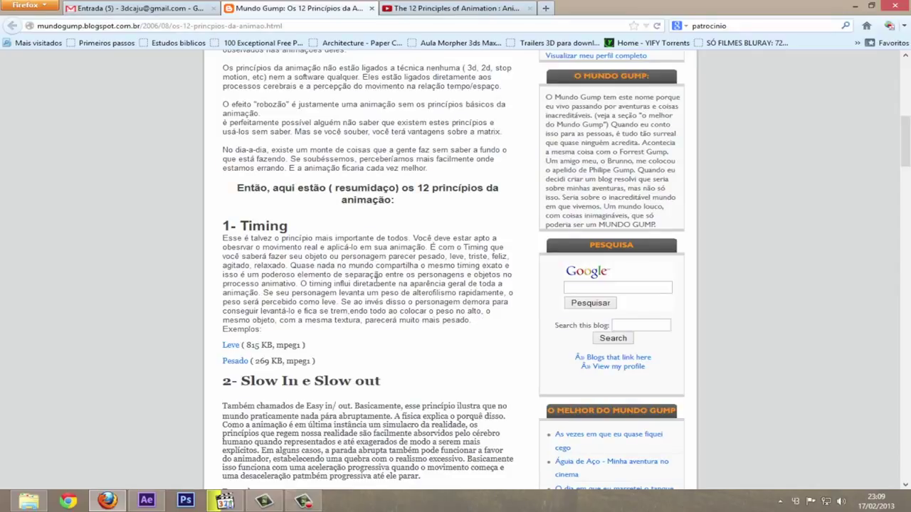
Examine the first three principles in the article: Timing, Slow In e Slow out, and Arcos.
drag(417, 188, 502, 217)
drag(289, 230, 205, 231)
scroll(251, 234, down, 5)
drag(390, 187, 228, 205)
scroll(281, 176, down, 3)
drag(222, 165, 242, 191)
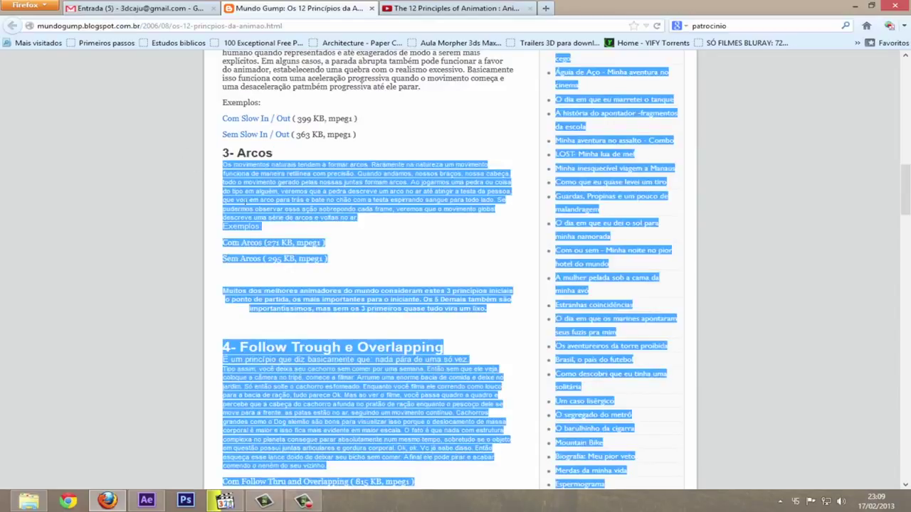
Examine principles 4 to 8 in the article, highlighting headings from Follow Trough e Overlapping to Straight Ahead e Pose to Pose.
drag(443, 348, 261, 348)
scroll(425, 342, down, 3)
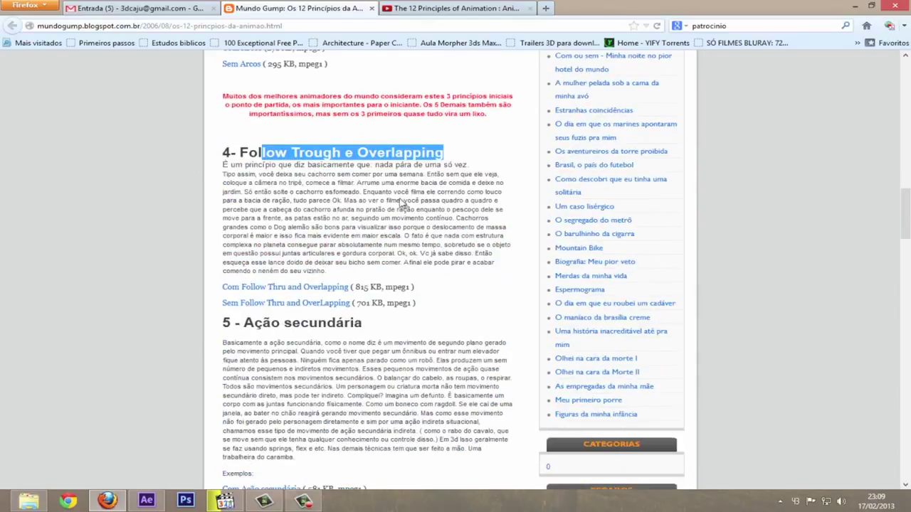
drag(374, 326, 271, 320)
scroll(271, 320, down, 4)
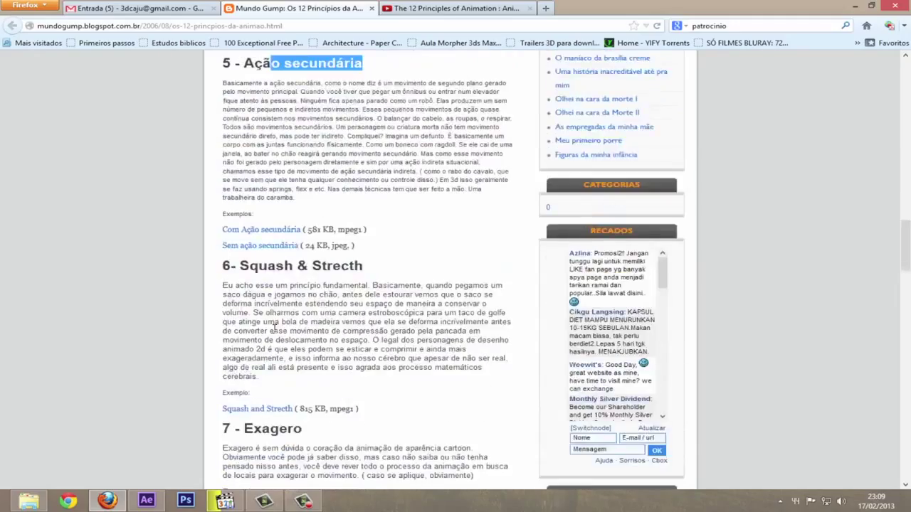
drag(363, 266, 276, 267)
scroll(280, 279, down, 3)
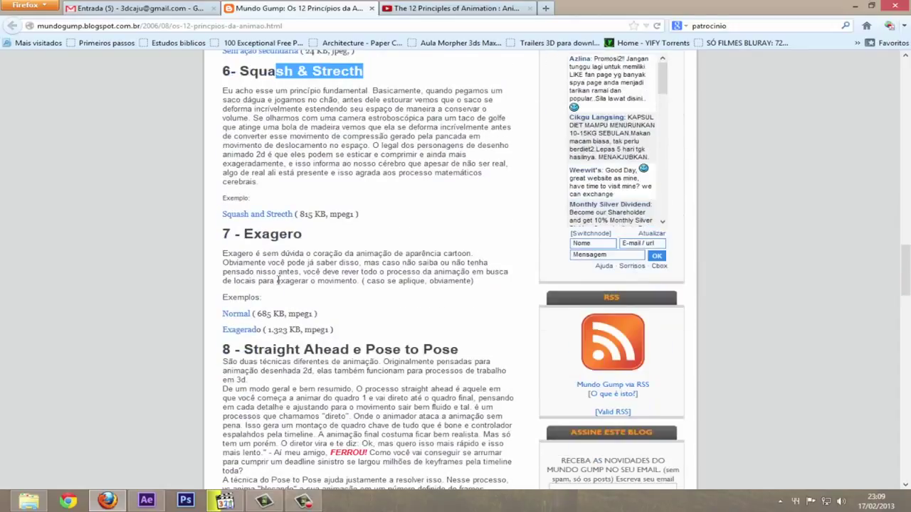
drag(265, 349, 420, 349)
scroll(343, 337, down, 7)
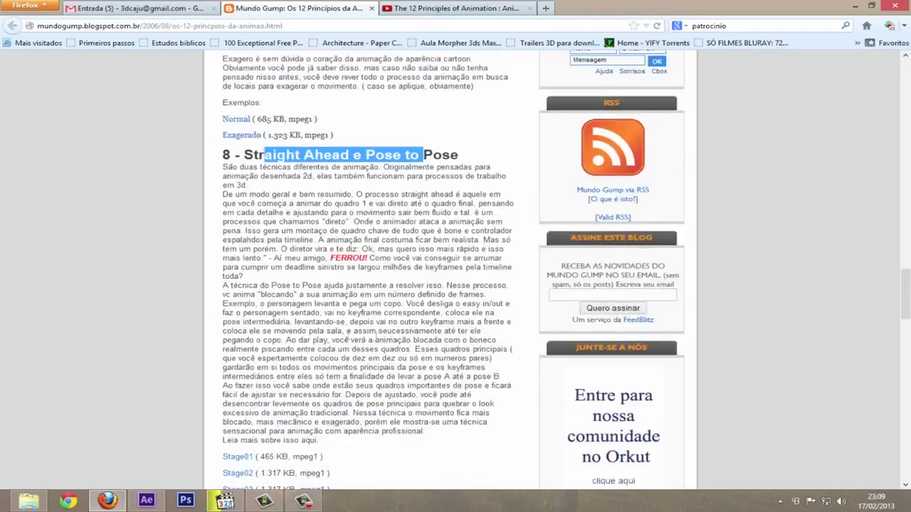
Highlight the headings of principles 9 to 12 in the article: Antecipação, Staging, Personalidade and Appeal.
drag(303, 251, 249, 250)
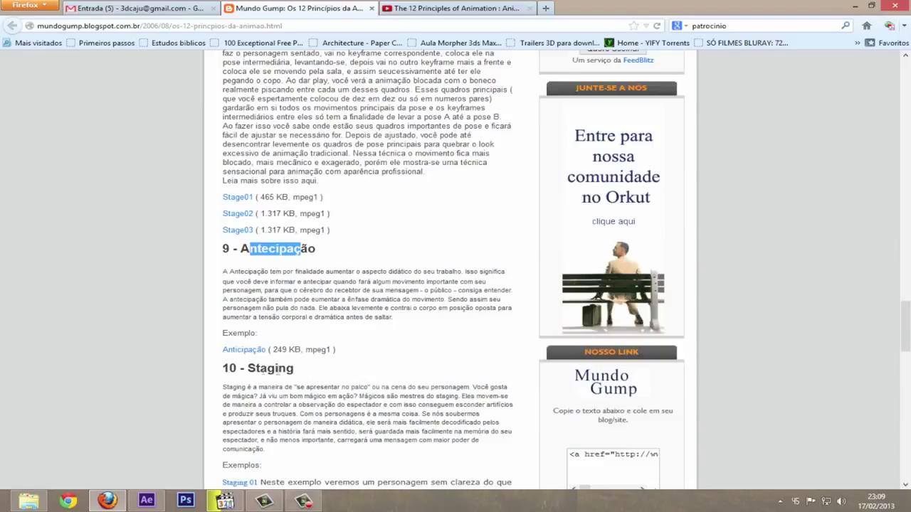
drag(296, 369, 244, 369)
scroll(245, 370, down, 5)
drag(329, 298, 244, 298)
scroll(246, 297, down, 4)
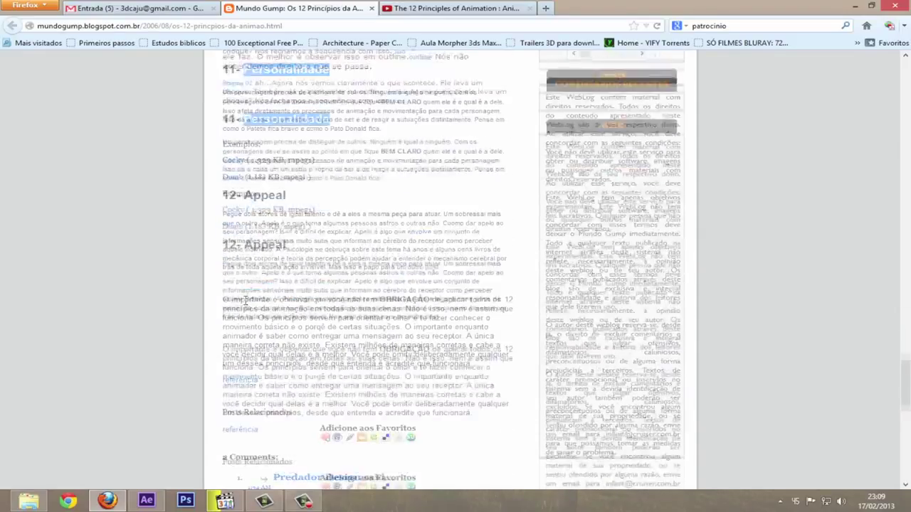
drag(287, 162, 248, 162)
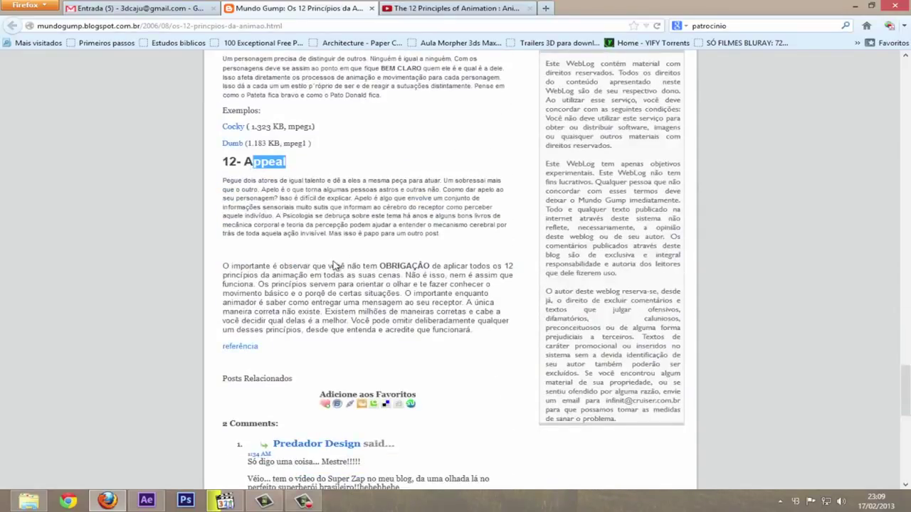
Return to the article's first two principles and highlight the descriptions of Timing and Slow In e Slow out.
scroll(335, 266, up, 5)
scroll(335, 267, up, 5)
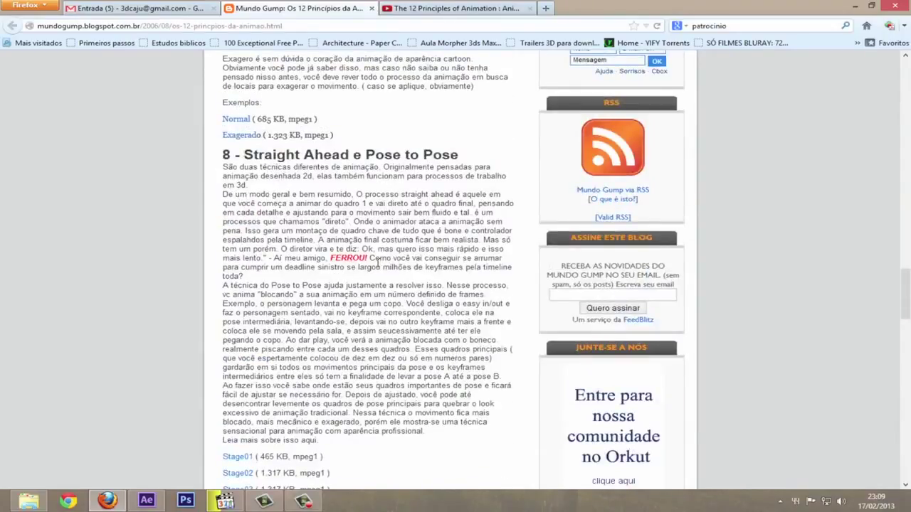
scroll(375, 264, up, 3)
scroll(377, 263, up, 4)
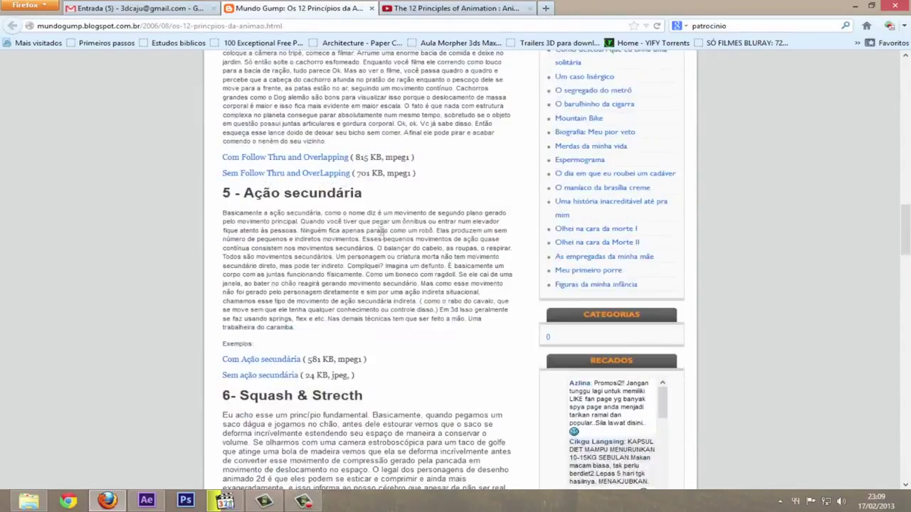
scroll(388, 255, up, 4)
scroll(388, 259, up, 4)
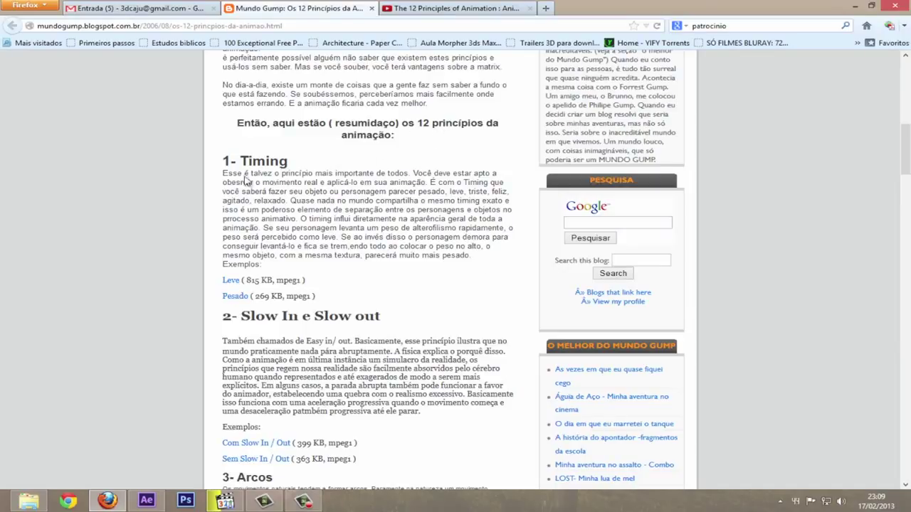
drag(223, 176, 441, 272)
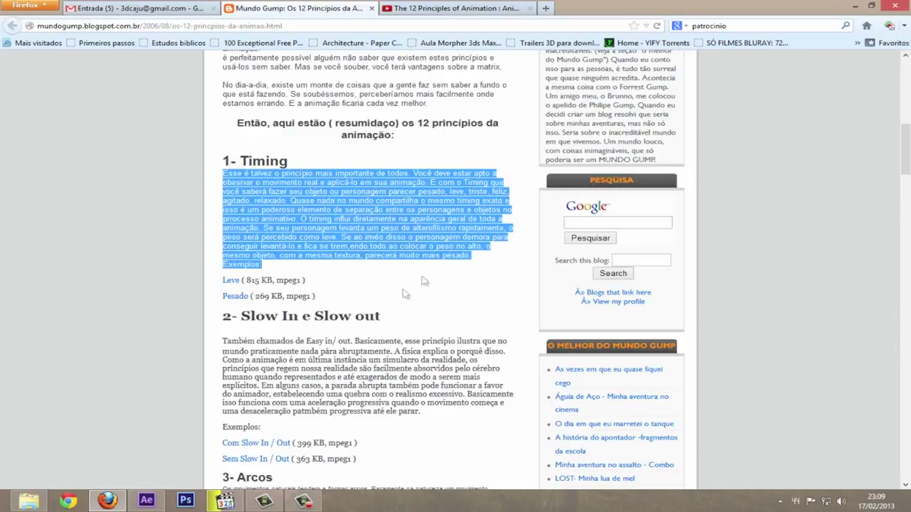
drag(223, 342, 380, 377)
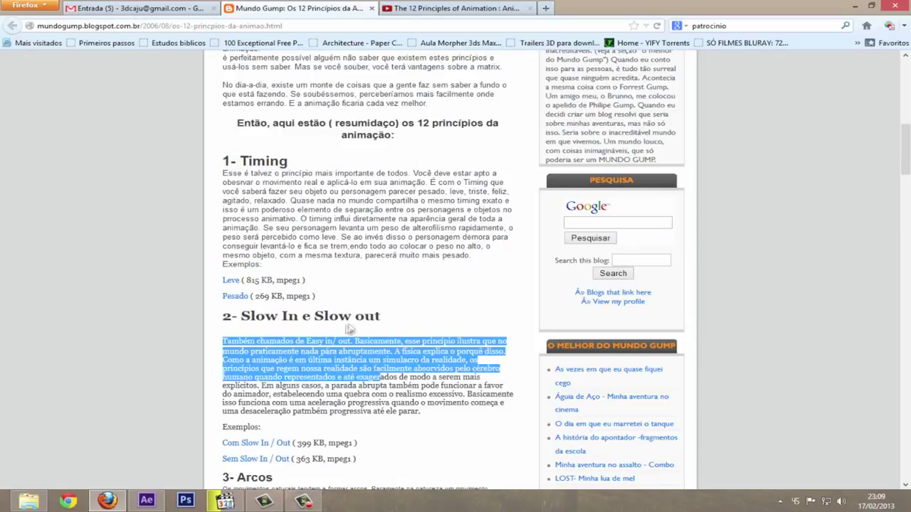
drag(420, 412, 266, 351)
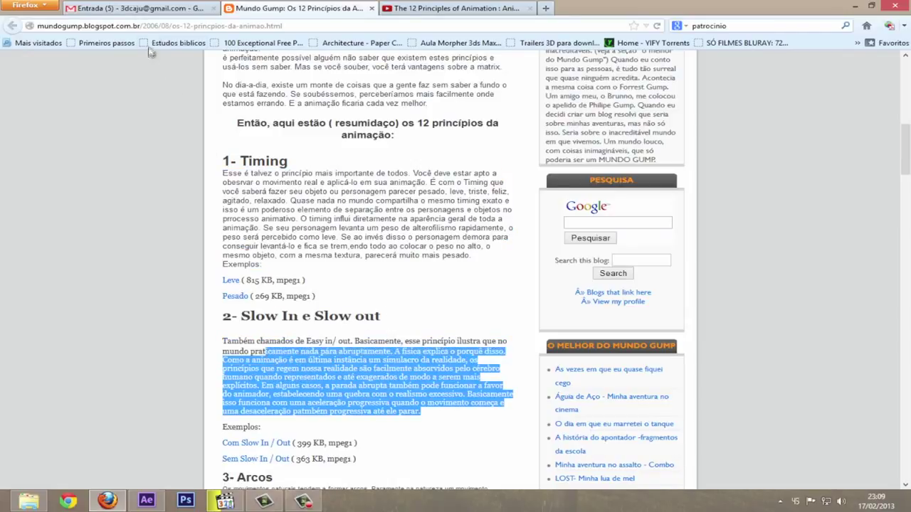
click(317, 262)
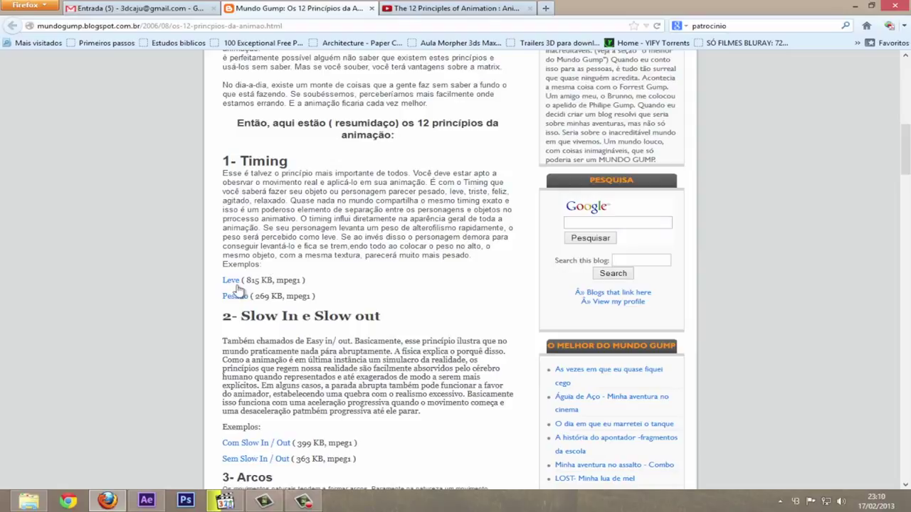
Review the Timing paragraph again, then the Slow In e Slow out section with its example links.
drag(295, 166, 483, 269)
click(226, 172)
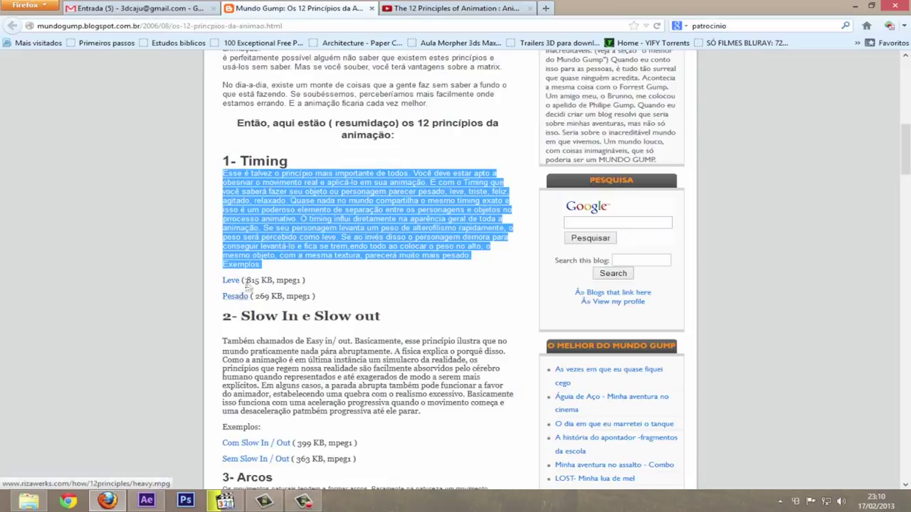
click(320, 202)
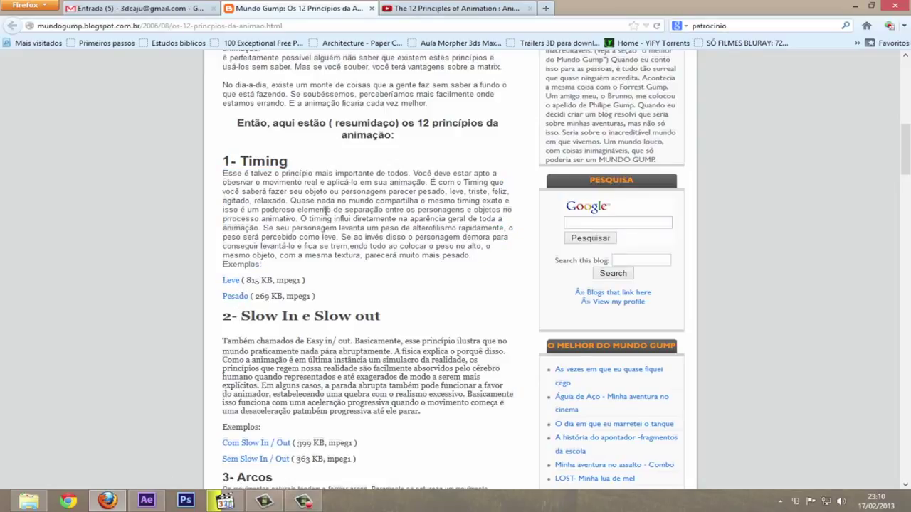
scroll(327, 212, down, 3)
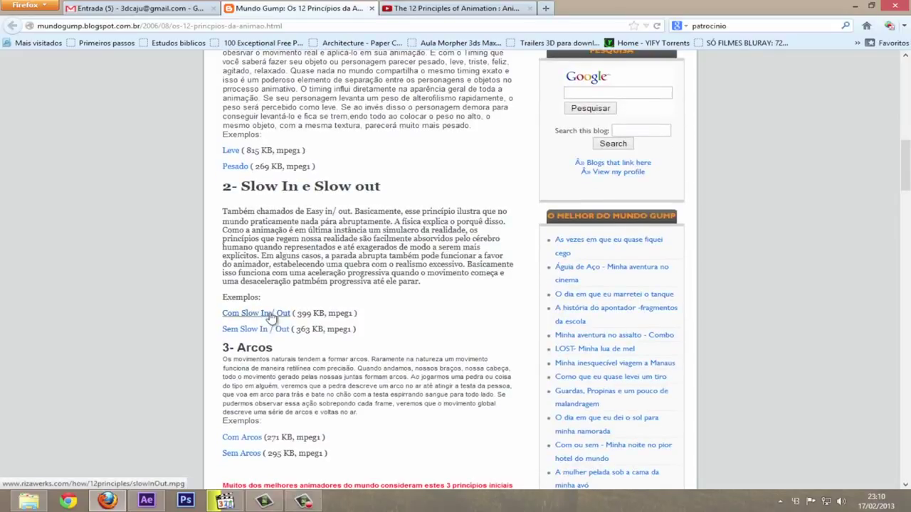
drag(418, 282, 283, 208)
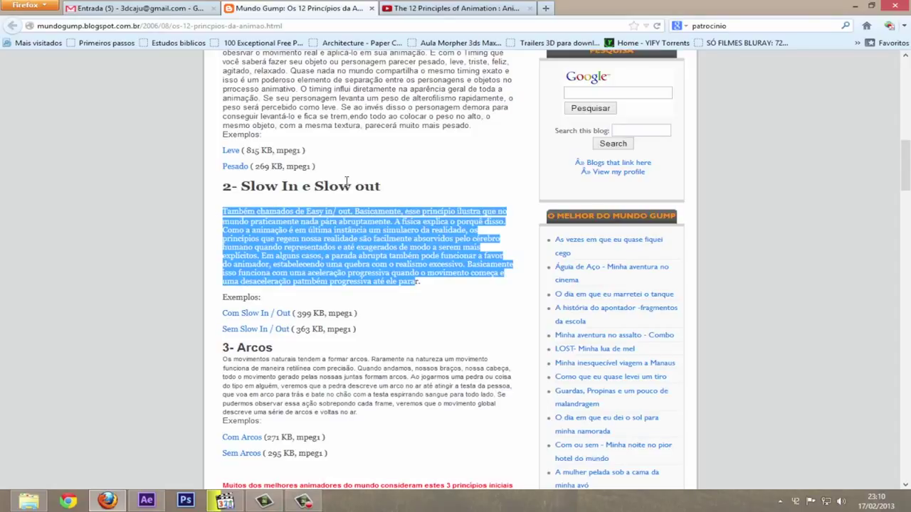
drag(338, 186, 281, 186)
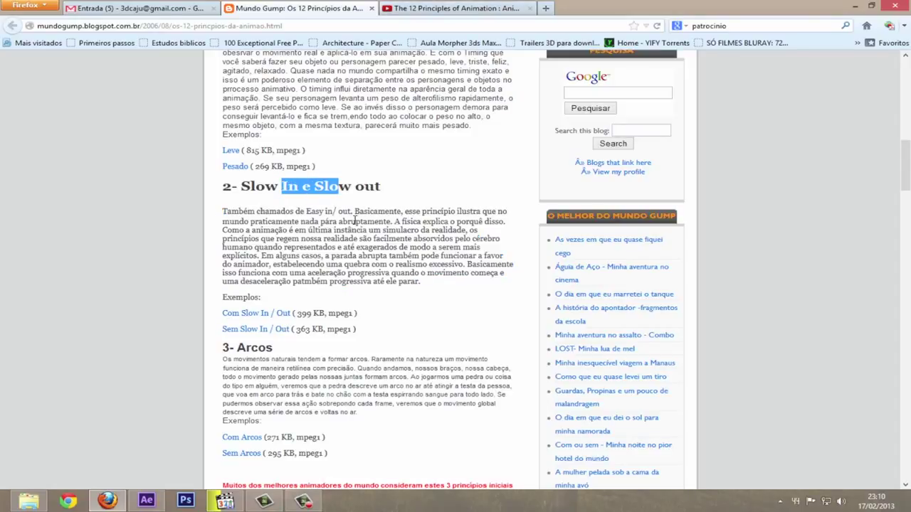
Switch to After Effects and play a RAM preview of the Exemplo animação composition.
click(146, 500)
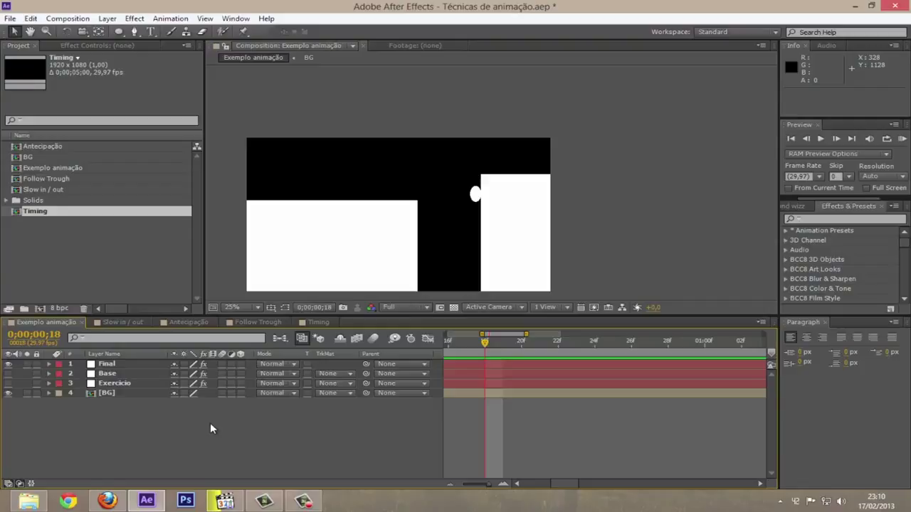
key(KP_0)
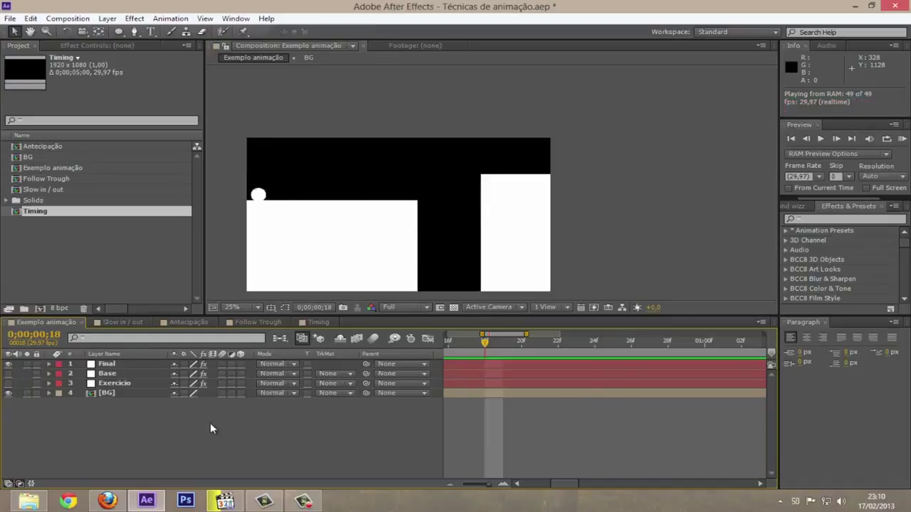
key(space)
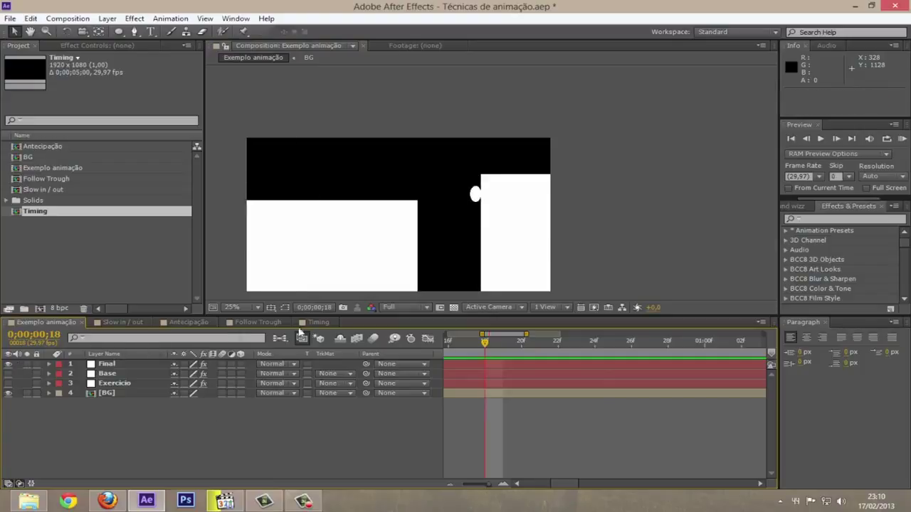
Play a RAM preview of the Timing composition and set its viewer resolution to Third.
click(318, 323)
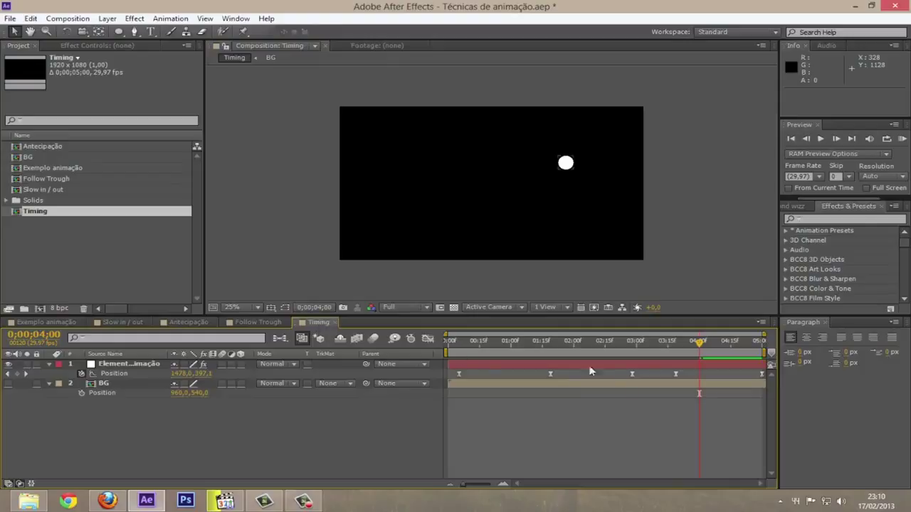
key(KP_0)
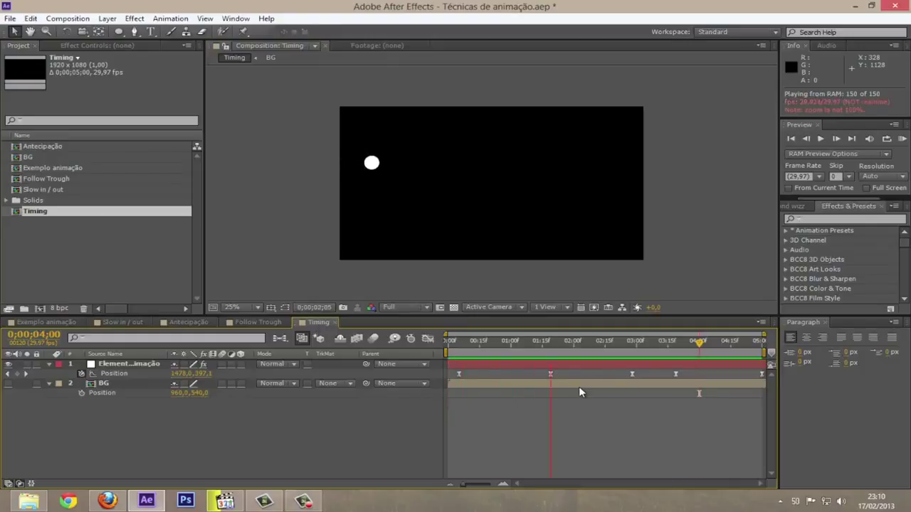
key(space)
click(417, 307)
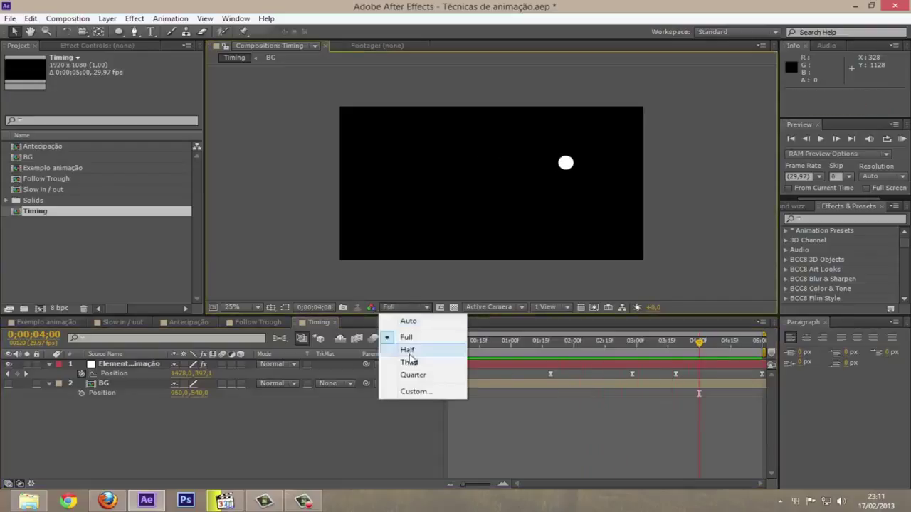
click(410, 363)
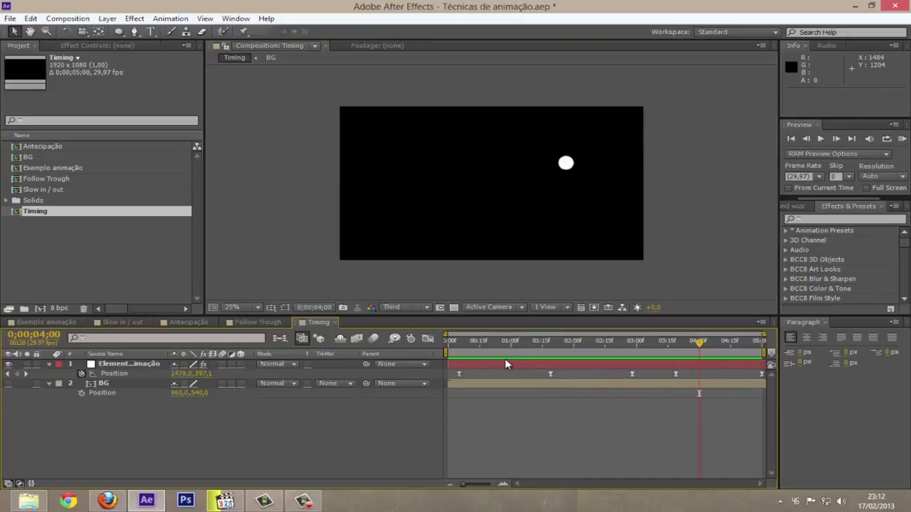
Scrub through the Timing composition to examine the ball's movement between its Position keyframes.
click(473, 342)
drag(495, 345, 539, 343)
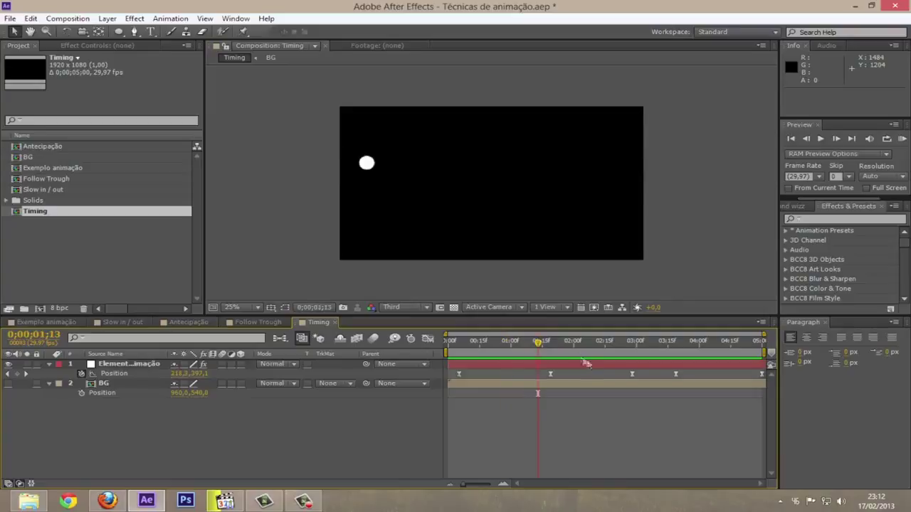
click(641, 365)
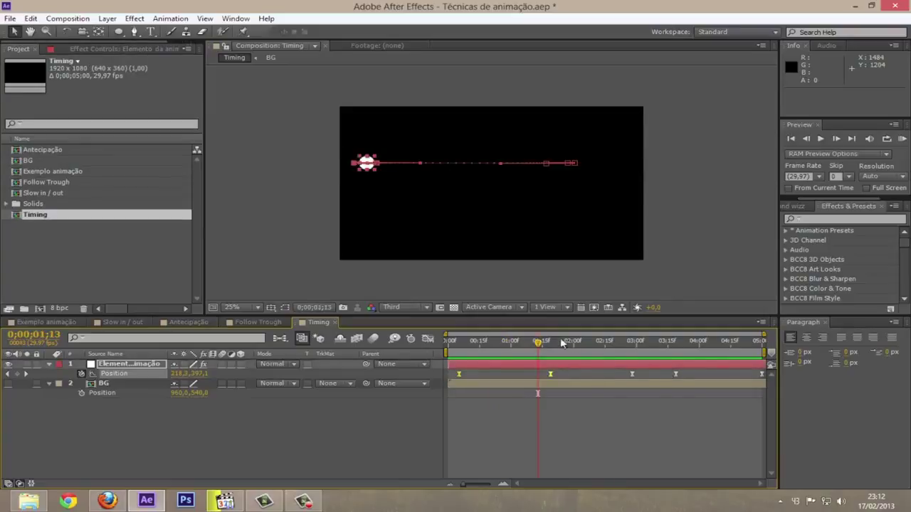
key(space)
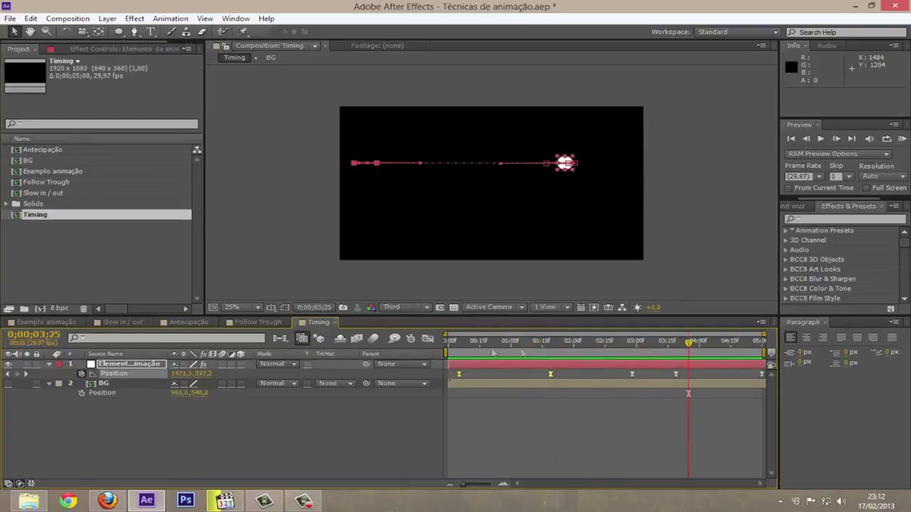
Inspect the speed graph of the ball's Position keyframes fitted to view, and return to the layer bars.
drag(455, 372, 797, 364)
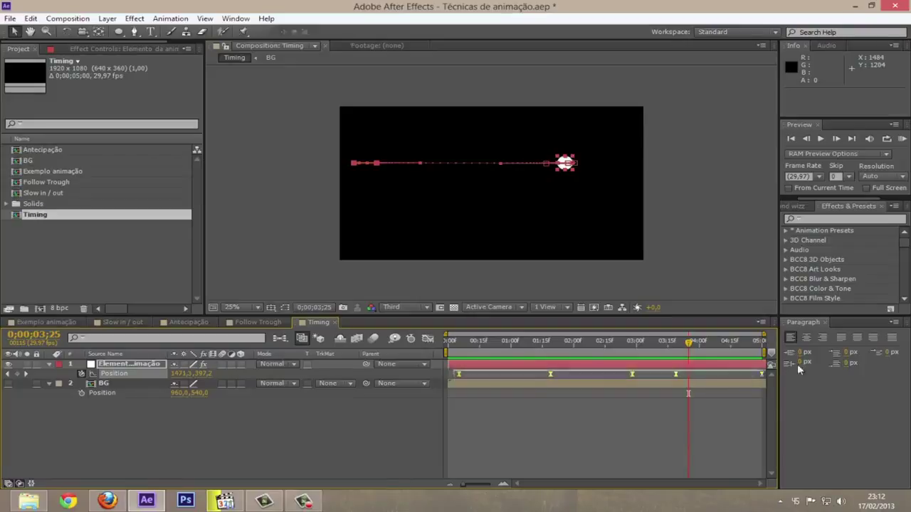
click(429, 340)
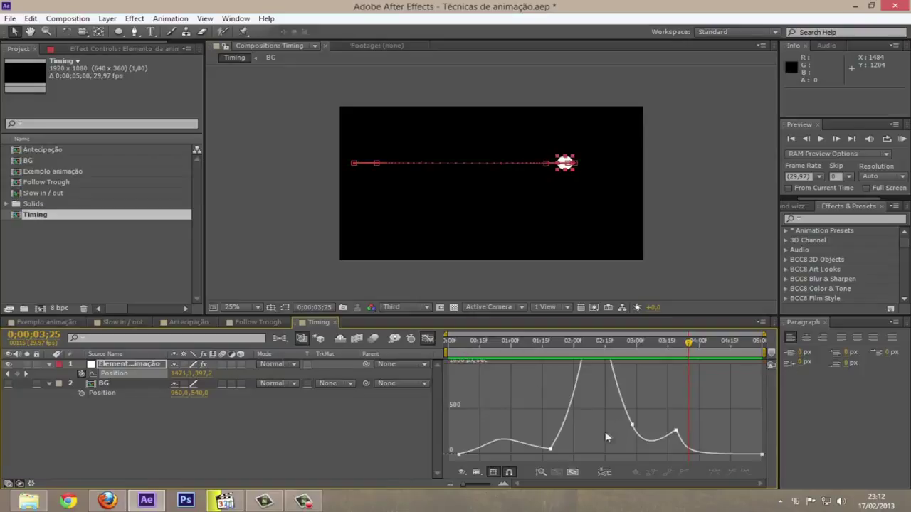
click(573, 472)
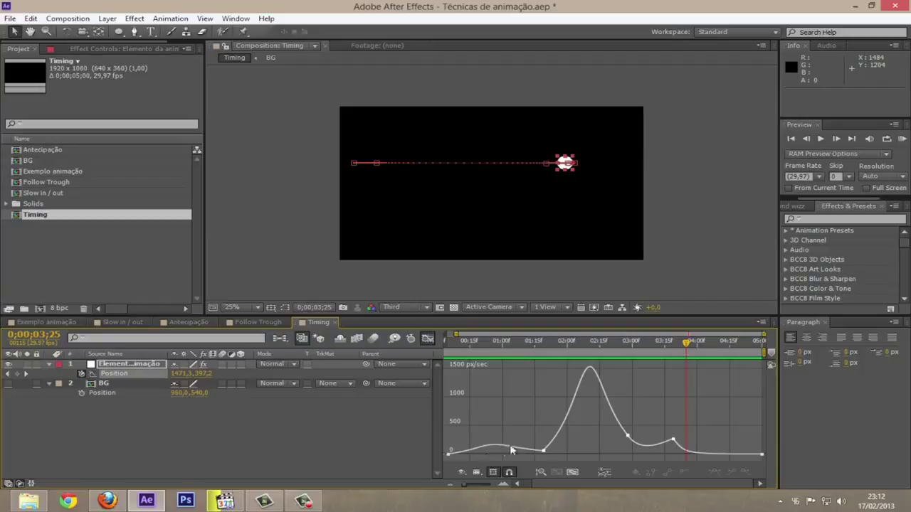
click(428, 338)
click(370, 405)
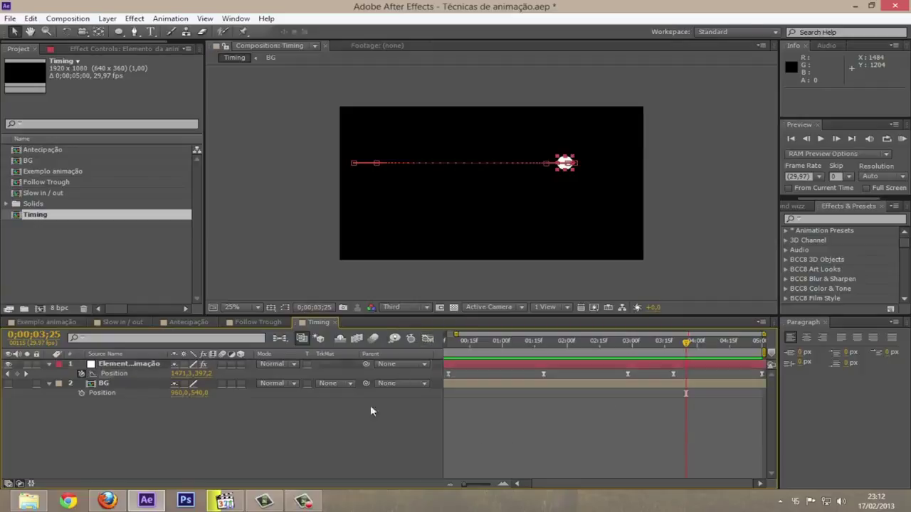
Open the Follow Trough composition and play a RAM preview of its three staggered balls.
click(242, 325)
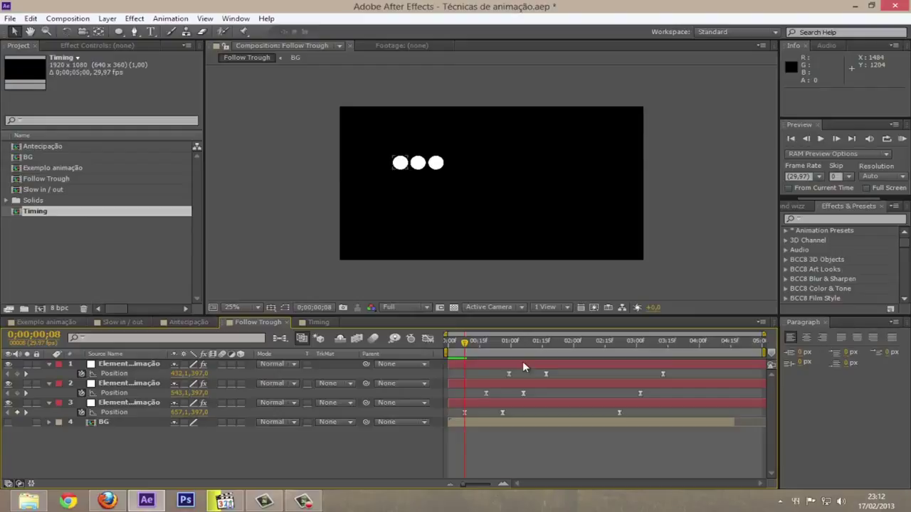
key(KP_0)
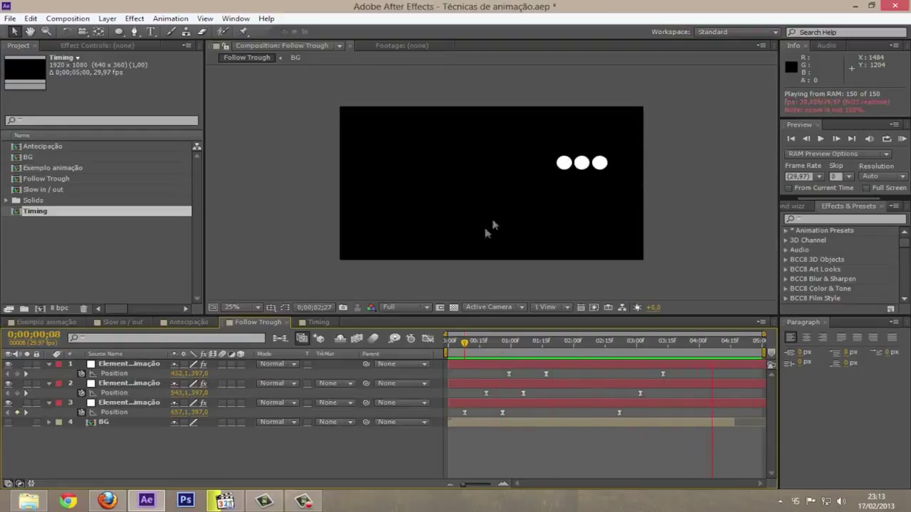
key(space)
In the Antecipação composition, hide the Antecipação 2 and BG layers and show only the Antecipação layer.
click(185, 324)
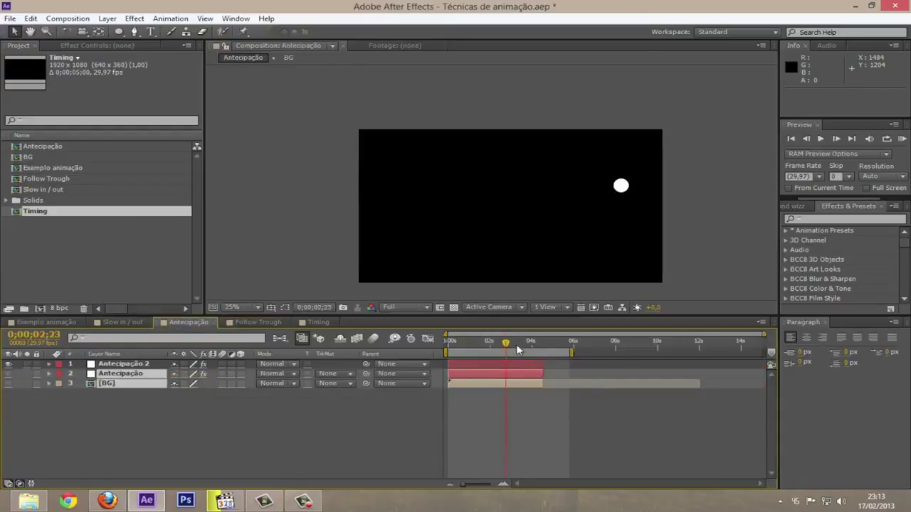
click(8, 364)
drag(8, 374, 7, 383)
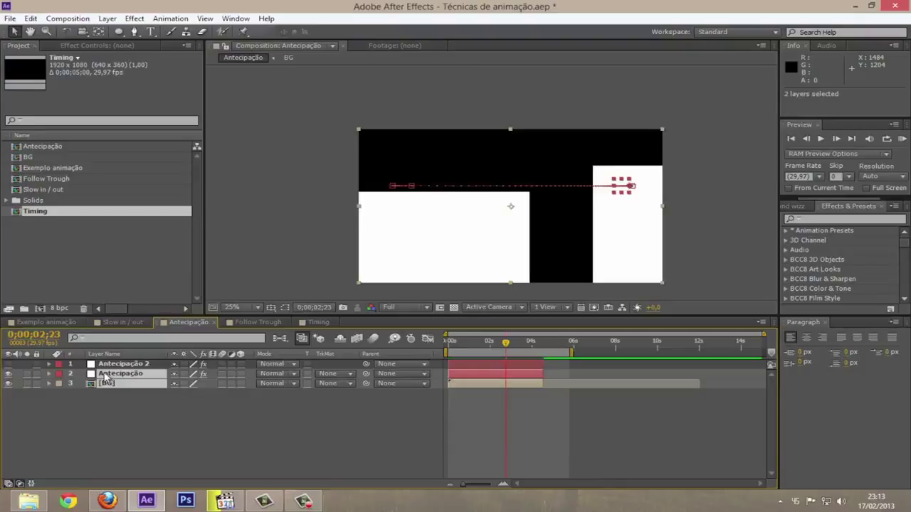
click(20, 396)
click(8, 382)
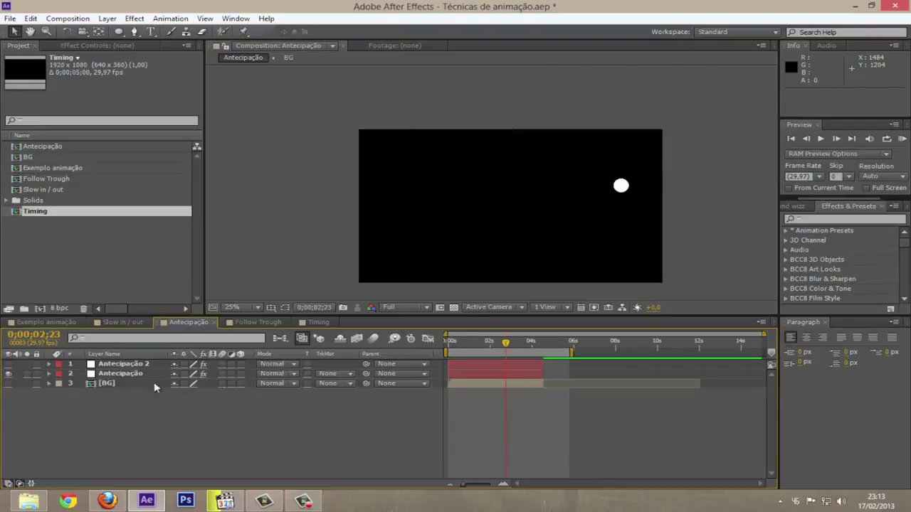
Shorten the Antecipação composition's work area to end at 0;00;04;12 and play a RAM preview.
key(KP_0)
drag(573, 351, 542, 351)
mouse_move(471, 344)
mouse_down()
mouse_move(508, 345)
mouse_move(448, 350)
mouse_move(509, 354)
mouse_move(460, 354)
mouse_up()
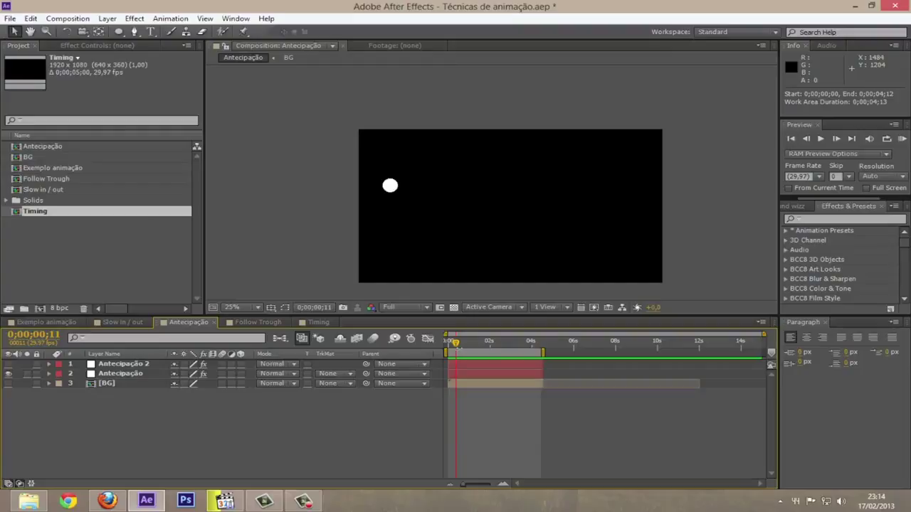
key(KP_0)
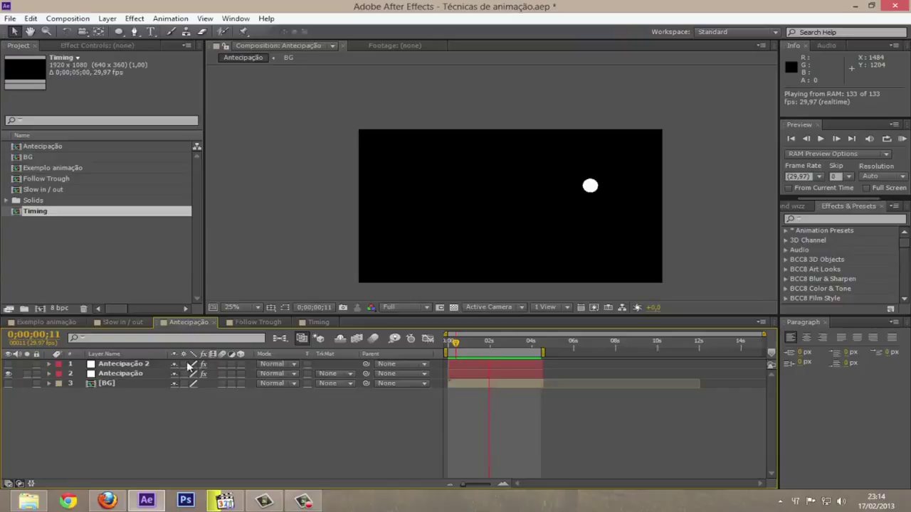
key(space)
Hide the Antecipação layer, show Antecipação 2 in its place and play a RAM preview.
click(121, 365)
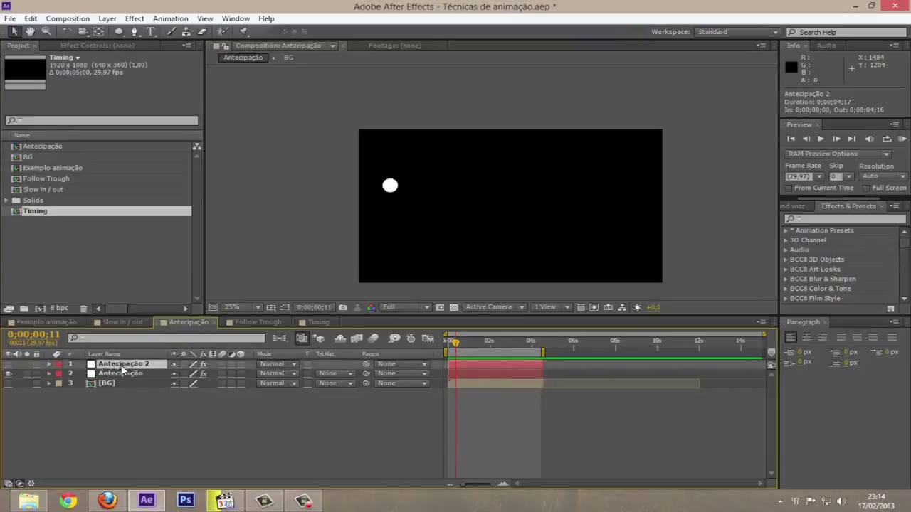
click(8, 373)
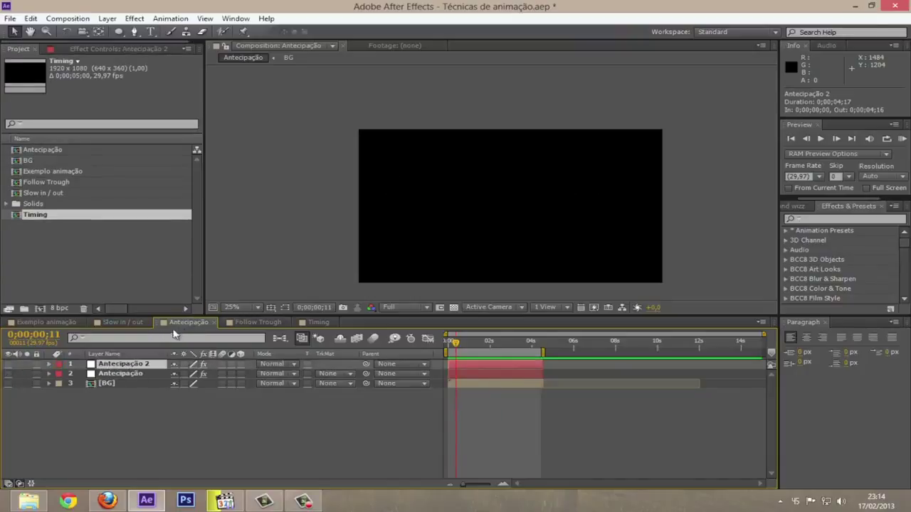
click(8, 364)
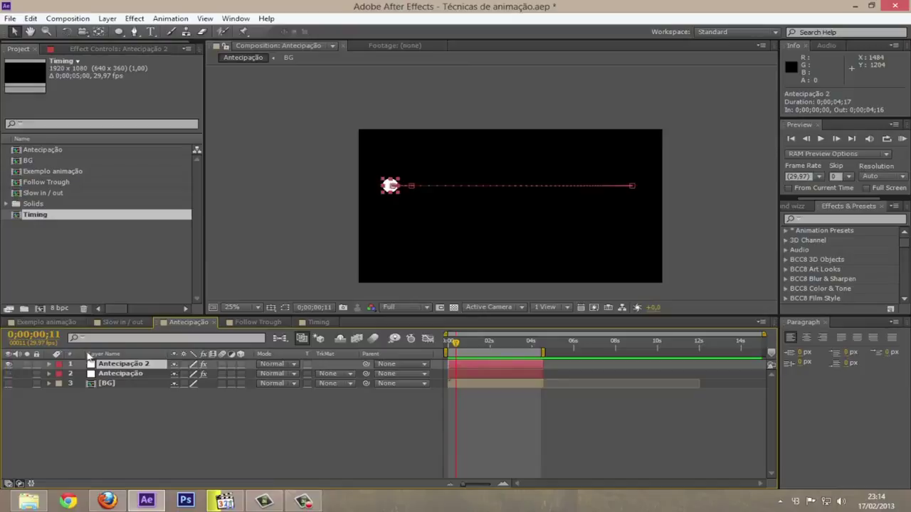
key(KP_0)
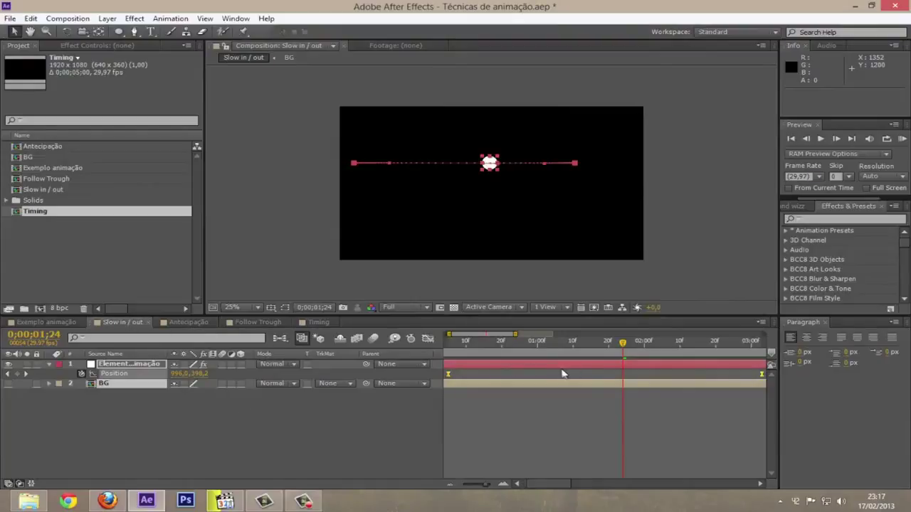
Preview the Slow in / out composition, lower its viewer resolution to Quarter and play the RAM preview again.
key(KP_0)
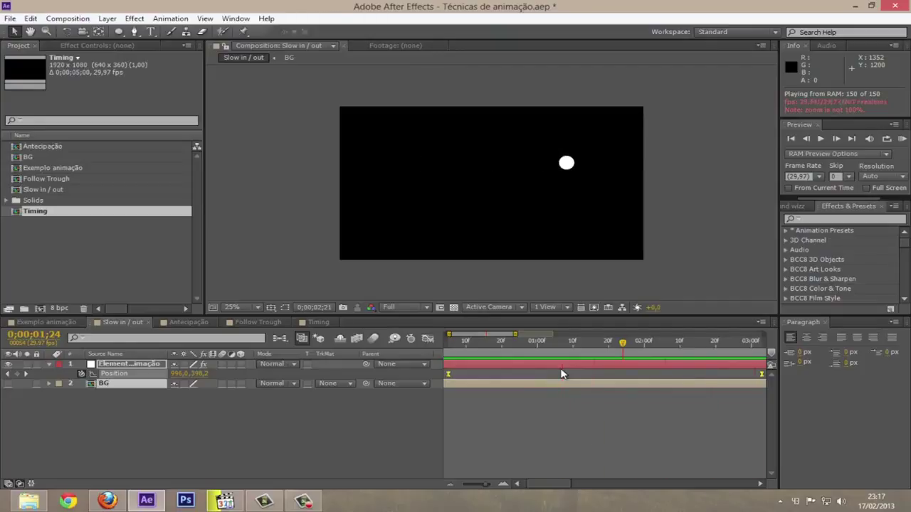
key(space)
click(411, 307)
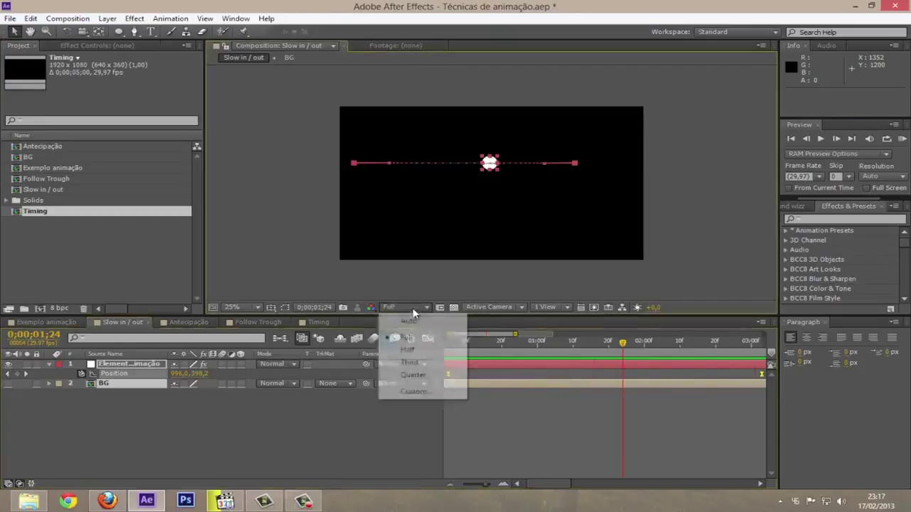
click(417, 375)
key(KP_0)
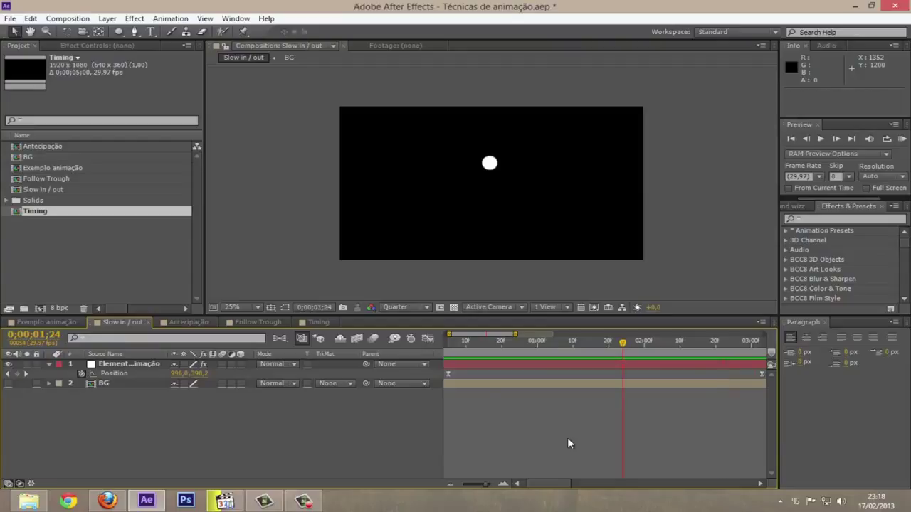
Display the ball's Position speed curve in the Slow in / out composition and fit the whole graph to view.
click(427, 339)
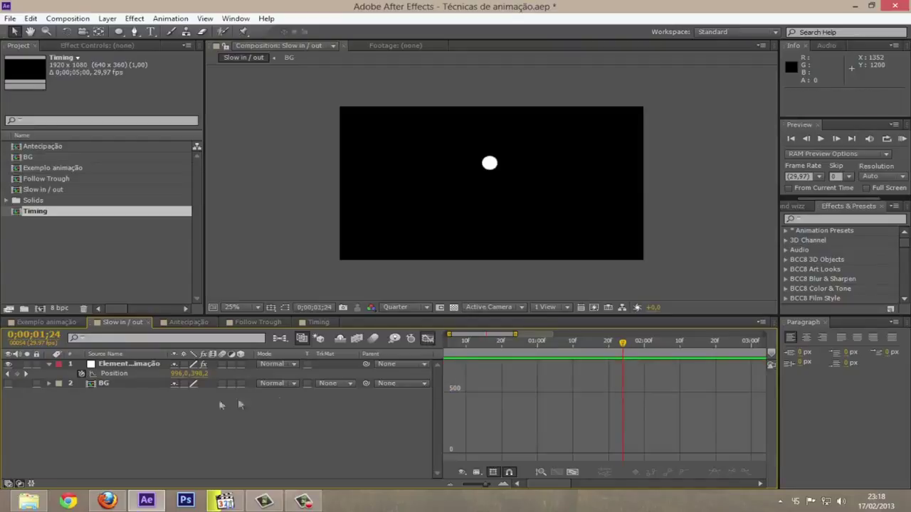
click(113, 375)
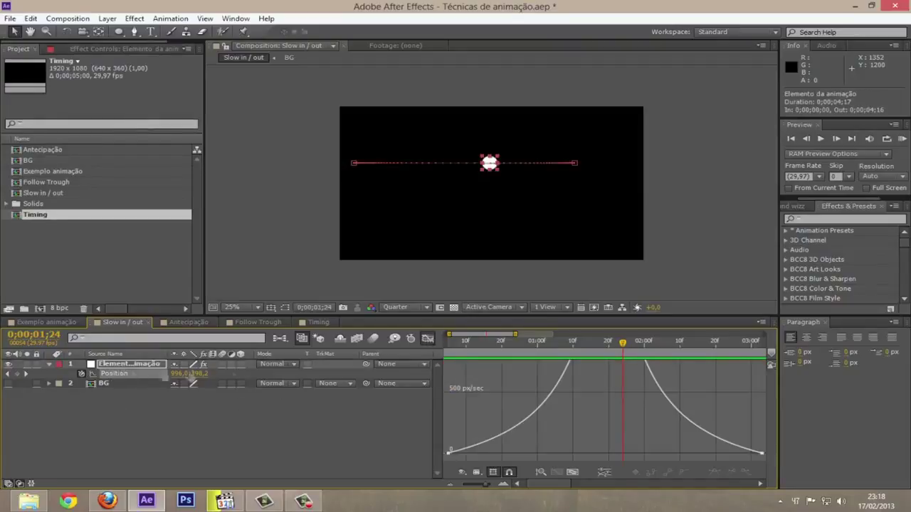
click(572, 473)
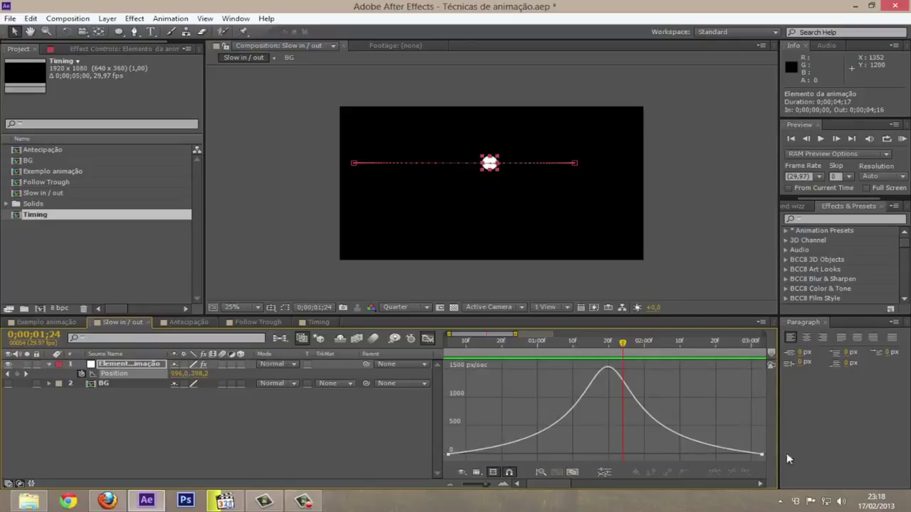
Scrub along the speed curve from the ball's start to about 0;00;02;22, and close the graph view.
drag(516, 344, 452, 344)
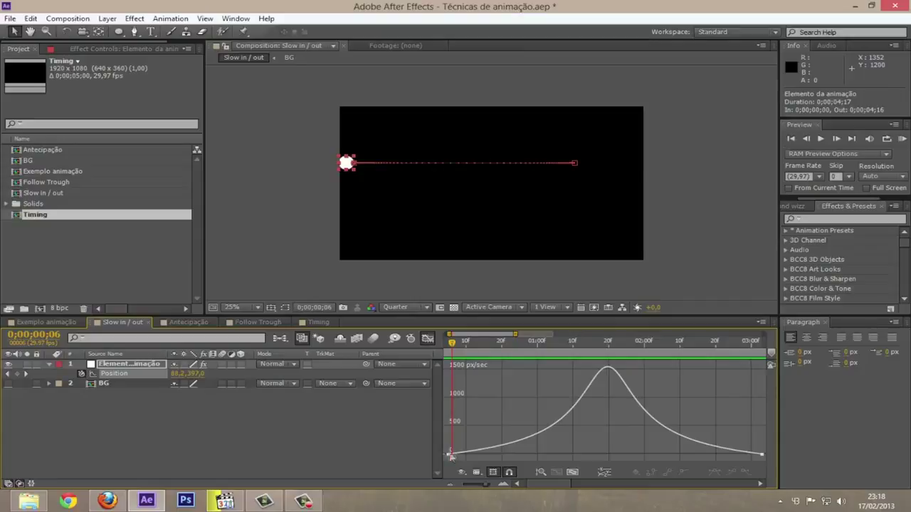
drag(459, 345, 472, 345)
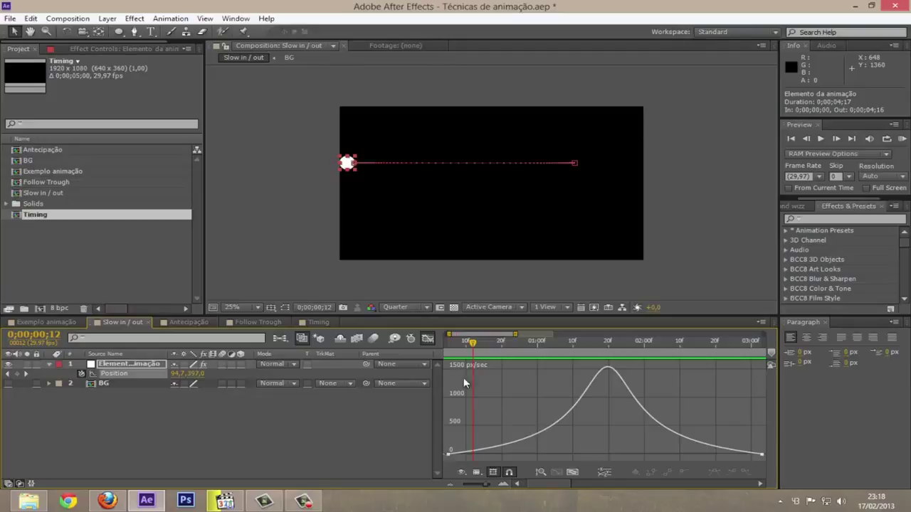
drag(473, 347, 742, 372)
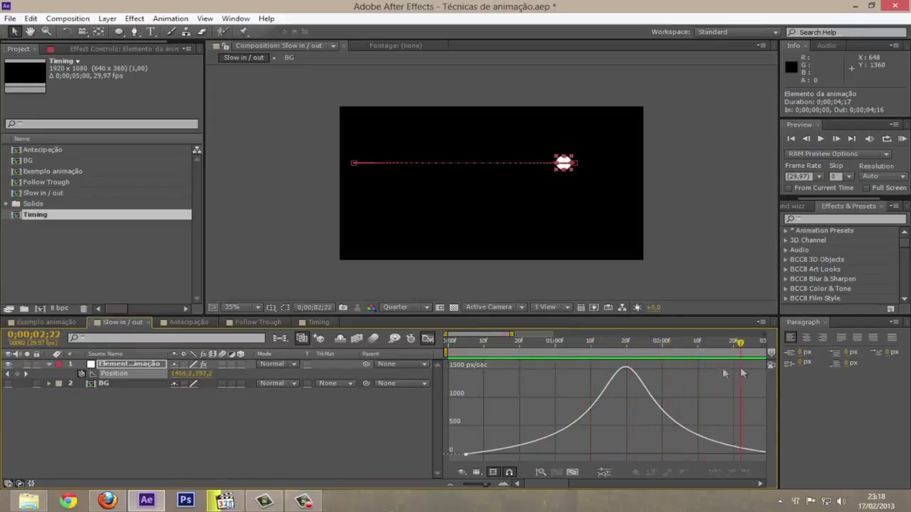
click(427, 339)
click(263, 444)
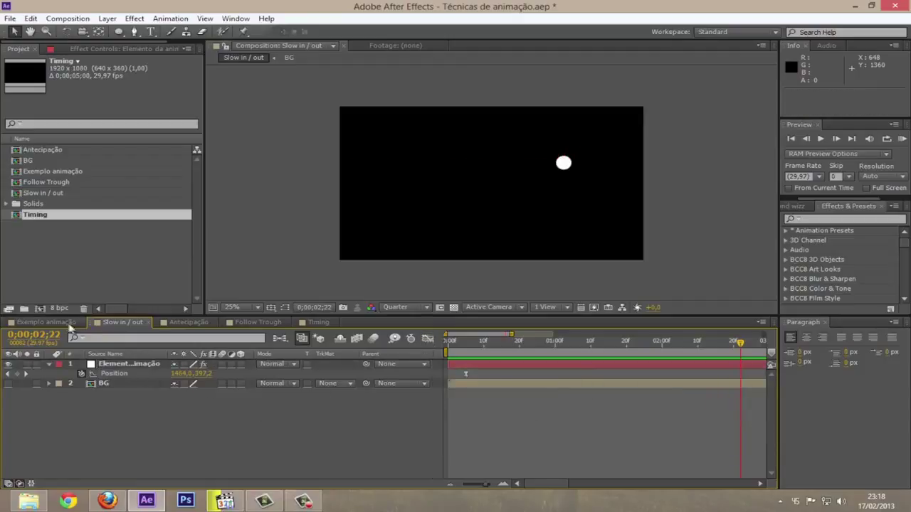
Return to the Exemplo animação composition and scrub the current time through frame 10 to 0;00;00;29.
click(46, 323)
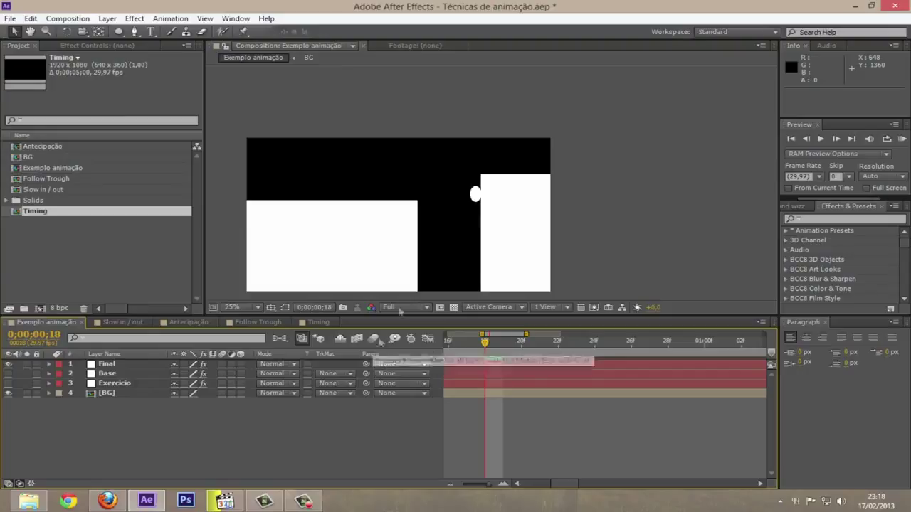
drag(485, 341, 631, 343)
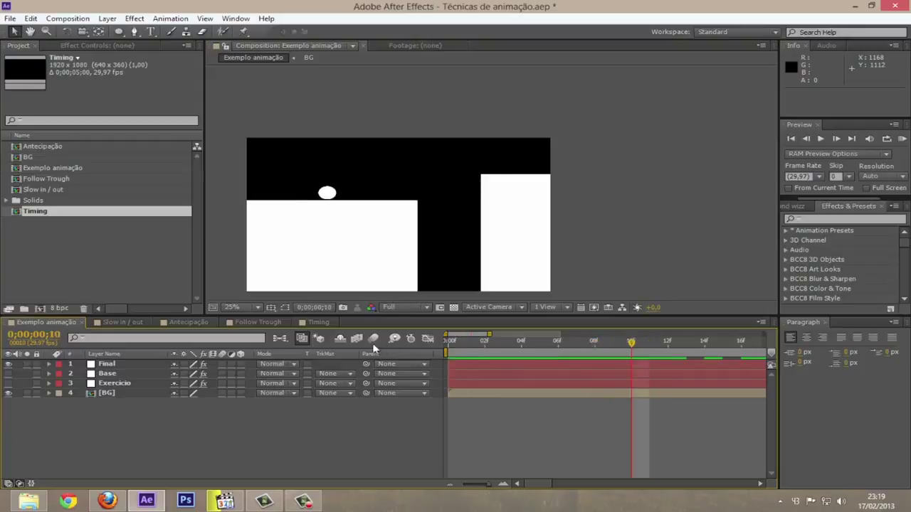
drag(489, 343, 455, 343)
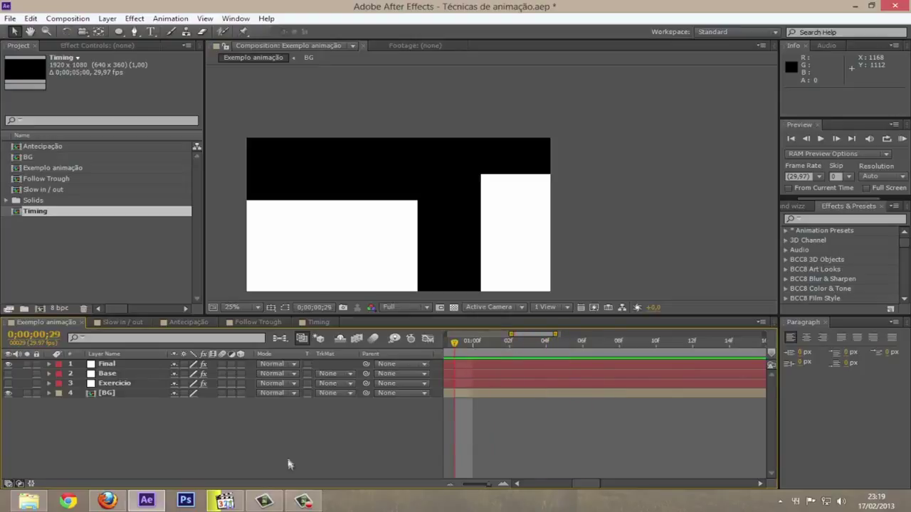
Switch to the media player and play The 12 Principles of Animation video from 00:34, pausing it at about 01:06.
click(223, 501)
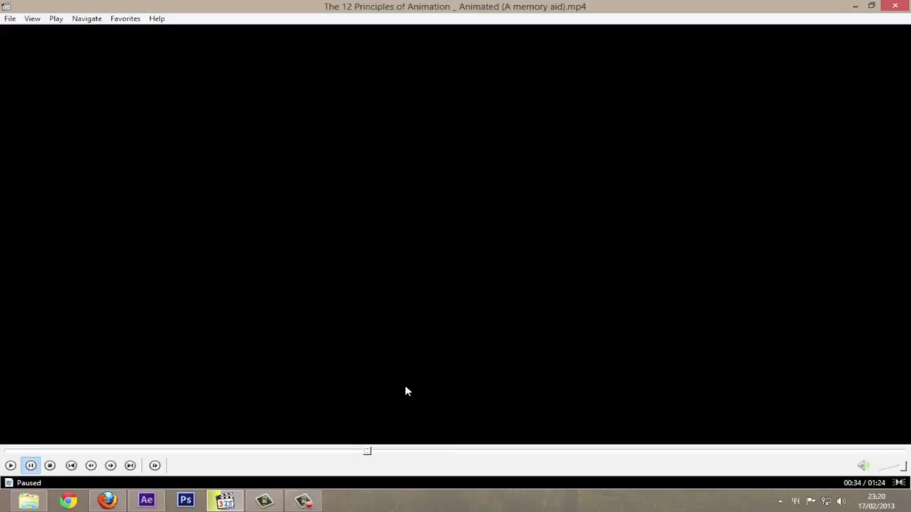
click(10, 470)
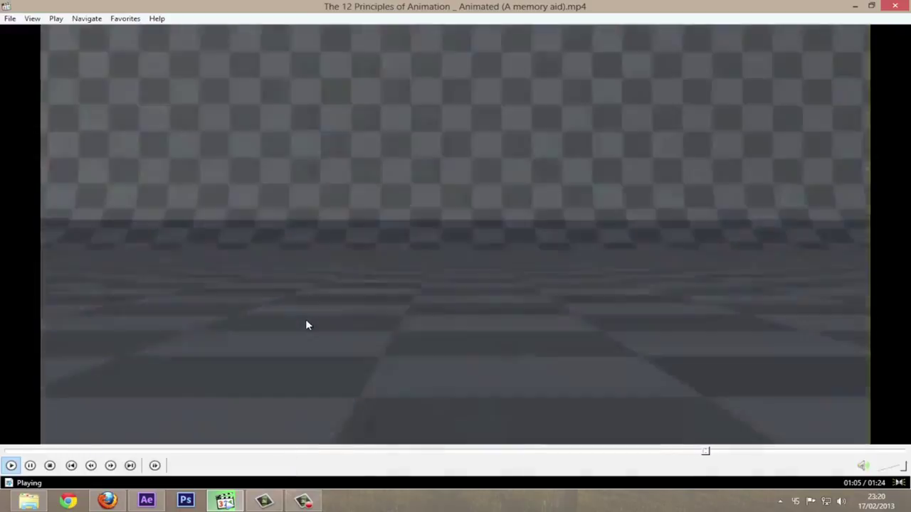
key(space)
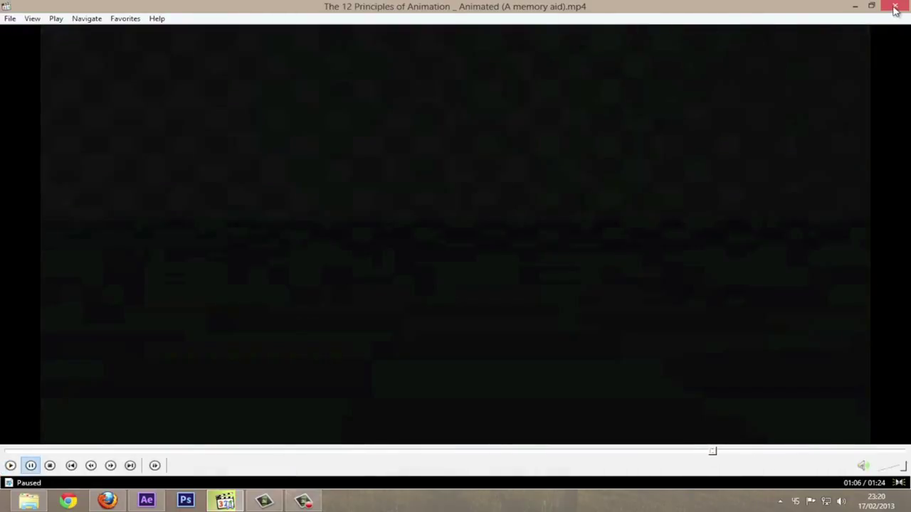
Seek back in the paused video to the Arcs principle at 00:45, and on to Staging and Straight Ahead / Pose to Pose.
drag(616, 452, 487, 453)
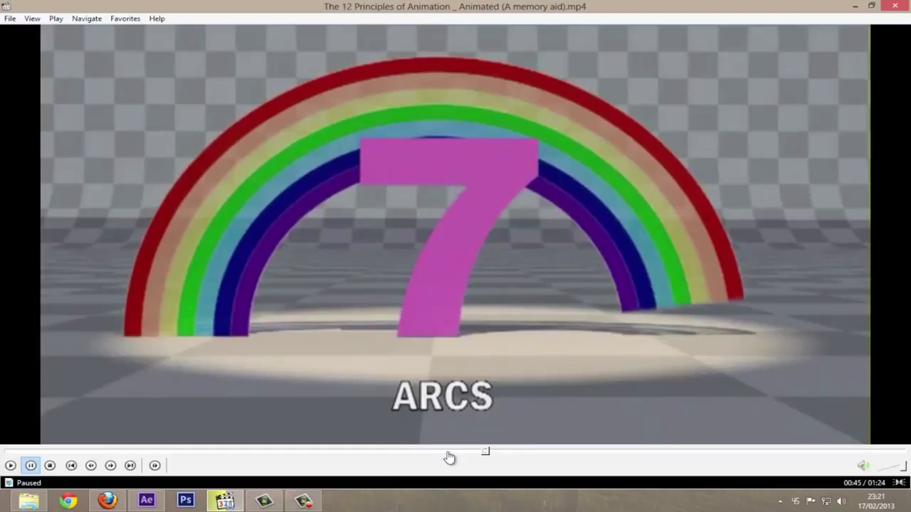
click(448, 452)
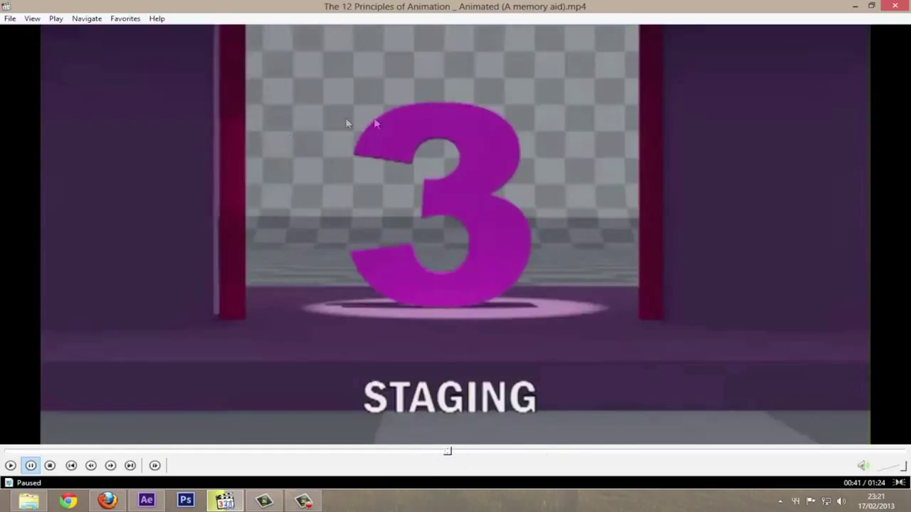
click(462, 453)
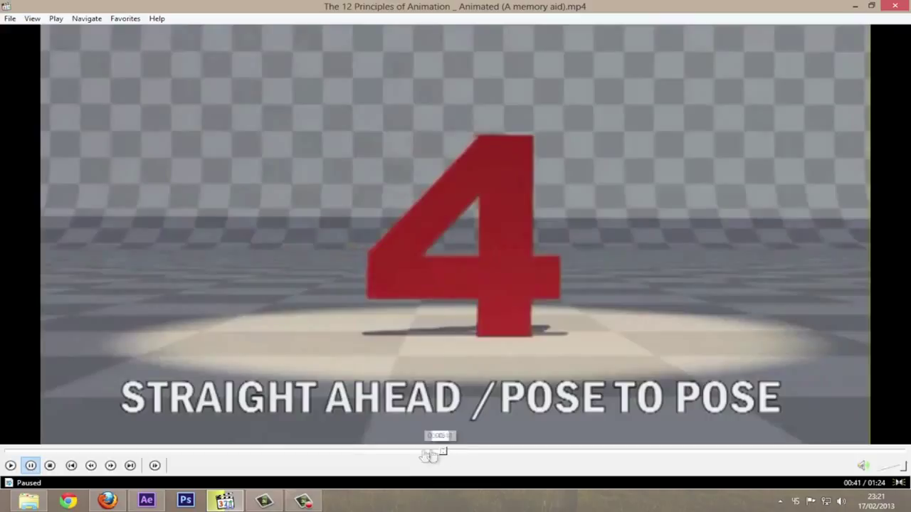
Seek back and forth around the Staging principle between about 00:36 and 00:40, stopping on the number 3 at 00:40.
click(437, 453)
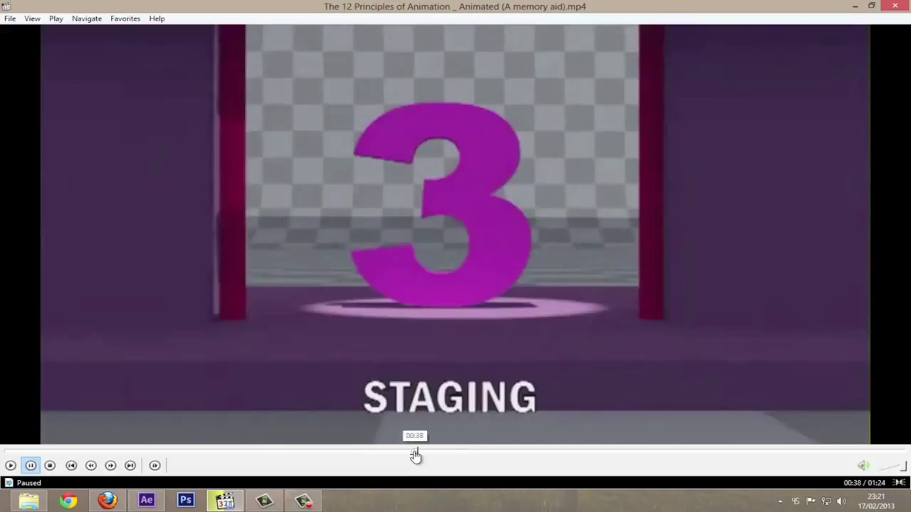
click(413, 454)
click(427, 452)
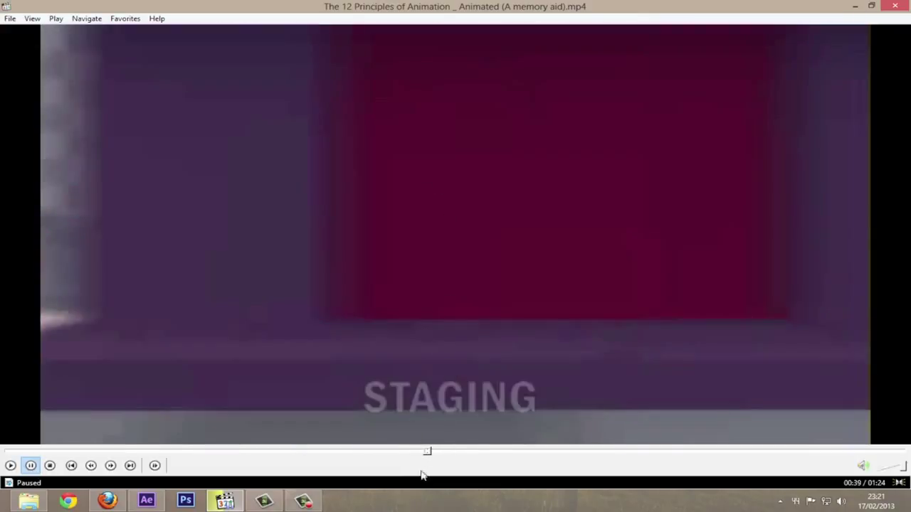
click(395, 454)
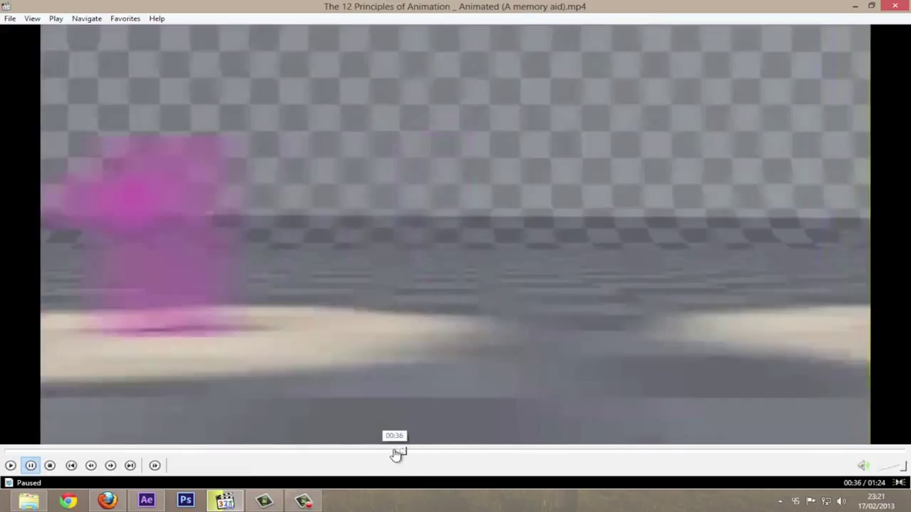
click(420, 454)
click(438, 453)
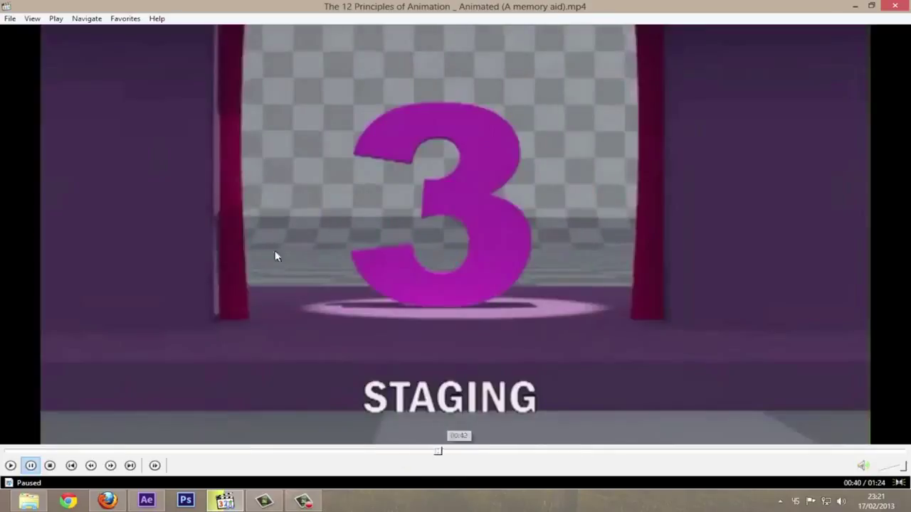